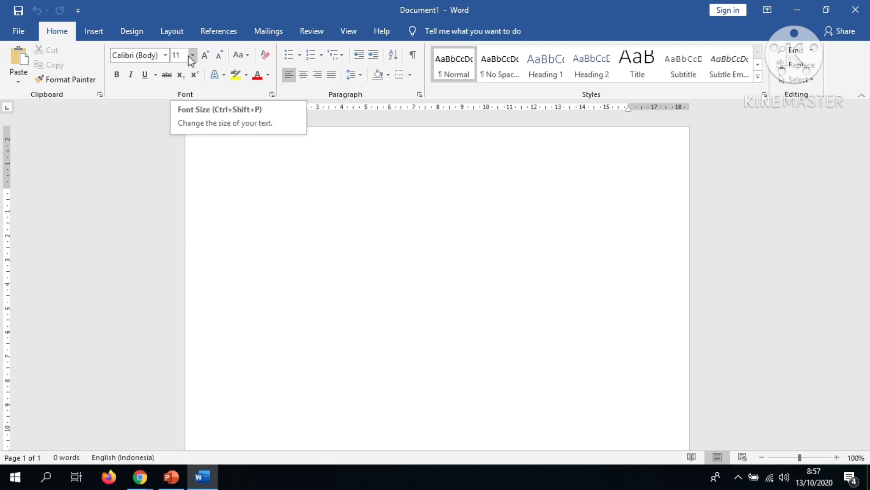
Browse the Font Size list without changing it, then bring up the Change Case choices
left_click(192, 56)
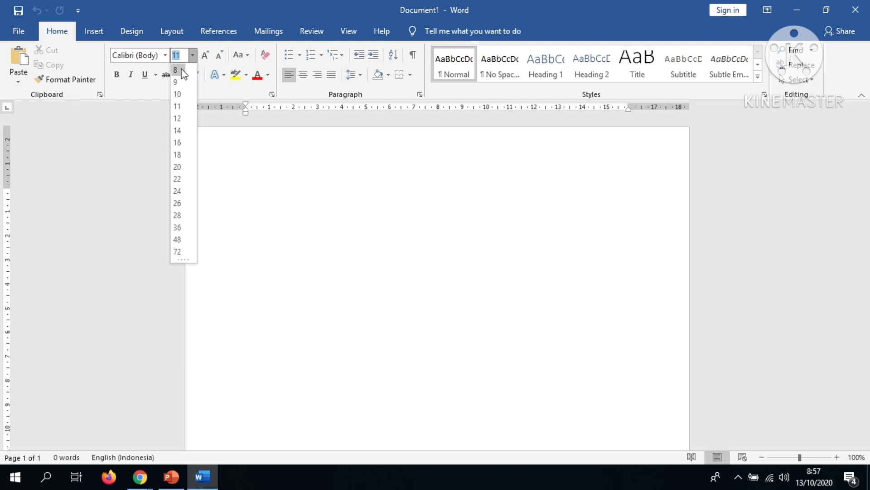
left_click(182, 56)
left_click(216, 44)
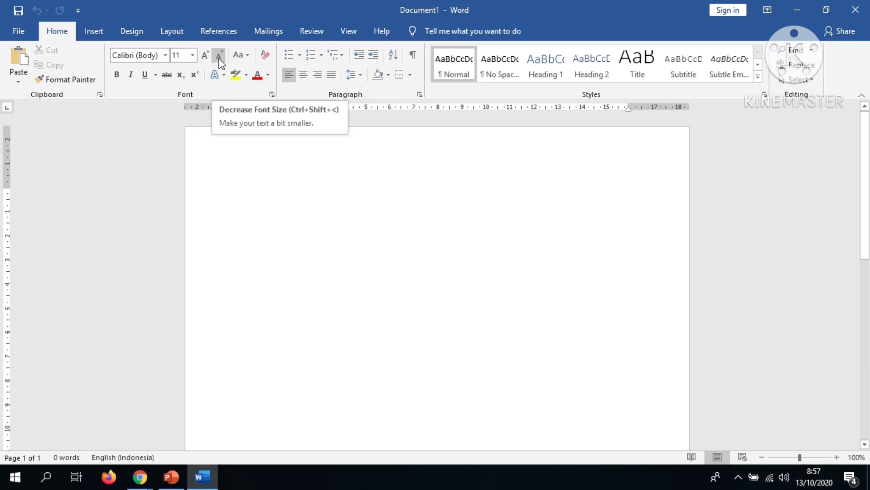
left_click(246, 56)
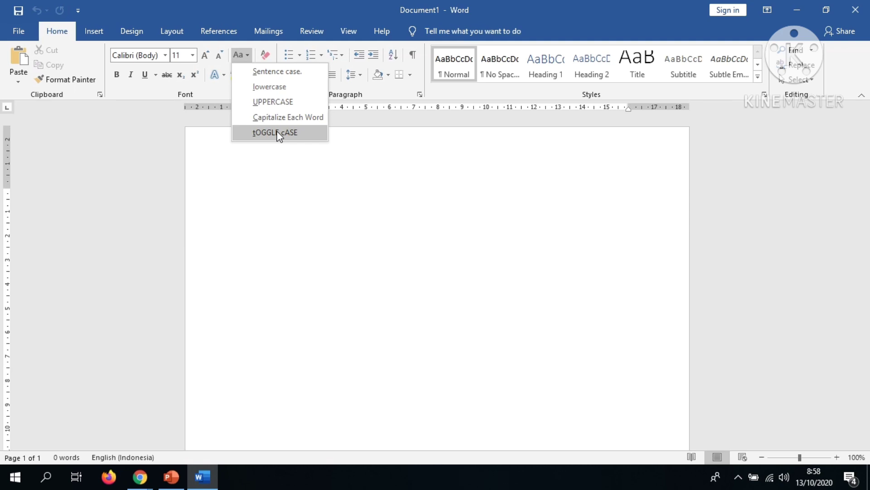
Type the person's first name on the empty page, changing its initial to lowercase
left_click(301, 183)
type("Maykel")
key("ctrl+a")
key("Left")
key("shift+Right")
type("m")
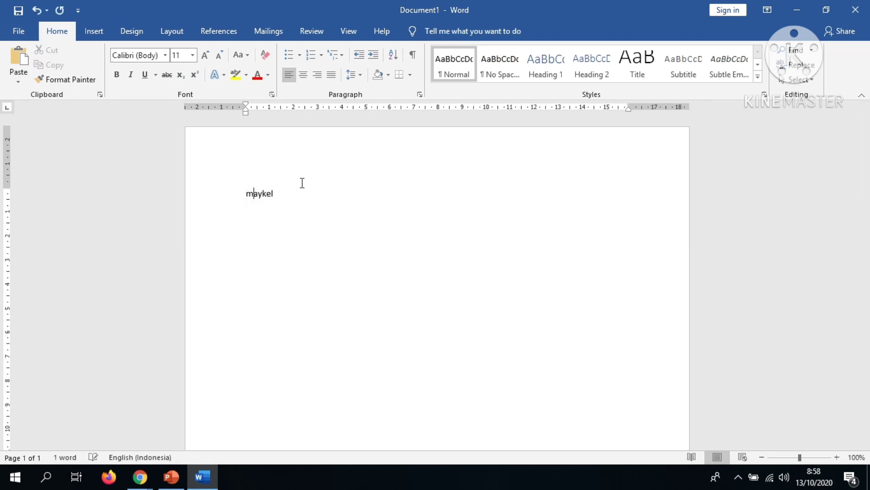
key("End")
Add 'adalah guru TIK', fixing the typos adlah and gurun, and select the sentence
type("adlah gurun TIK")
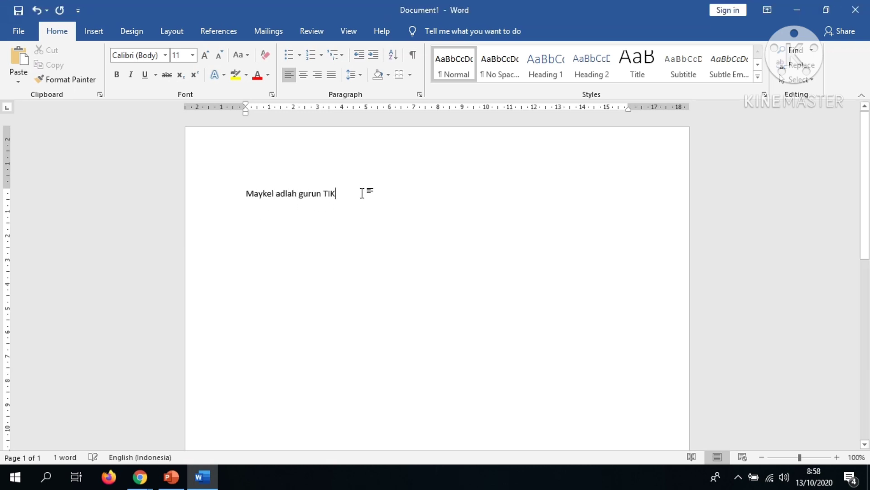
key("Left")
key("Left")
key("Left")
key("Left")
key("BackSpace")
key("Left")
key("Left")
key("Left")
key("Left")
key("Left")
key("Left")
key("Left")
key("Left")
type("a")
key("Left")
key("Left")
key("Left")
key("Left")
key("Left")
key("Left")
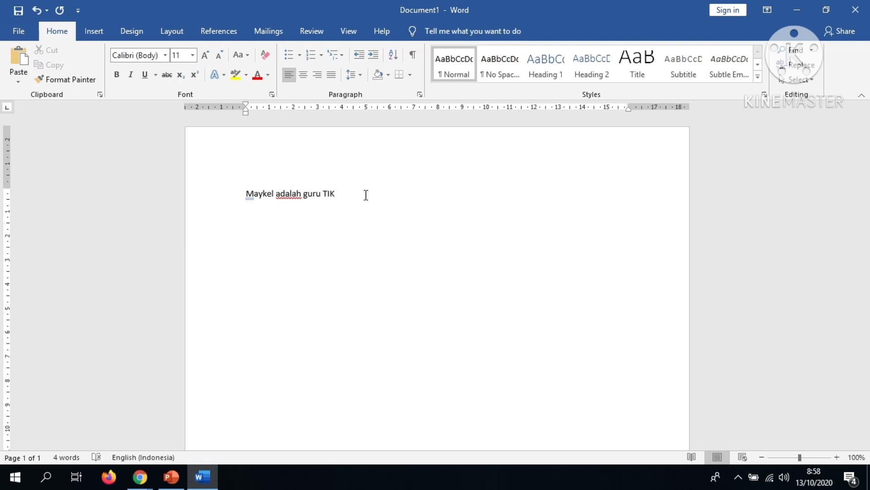
left_click(360, 195)
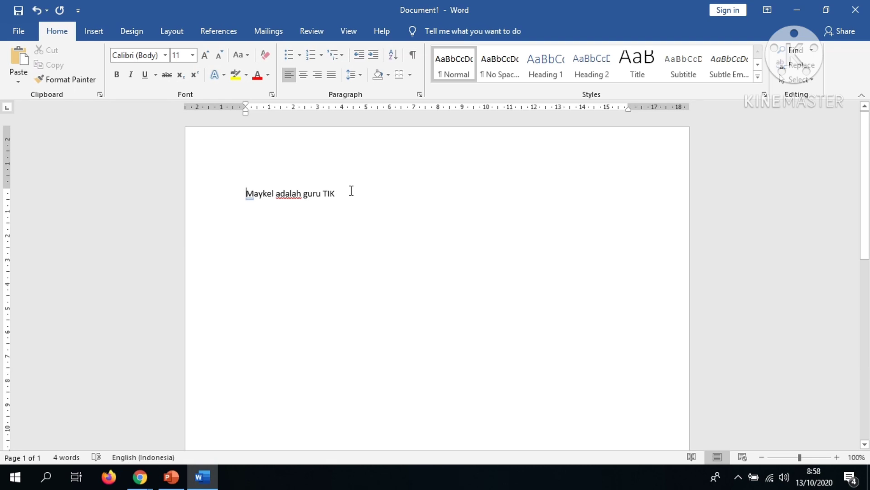
key("shift+Right")
key("shift+Right")
key("shift+Right")
key("shift+Right")
key("shift+Right")
key("shift+Right")
key("shift+Right")
key("shift+Right")
key("shift+Right")
key("shift+Right")
key("shift+Right")
key("shift+Right")
key("shift+Right")
key("shift+Right")
key("shift+Right")
key("shift+Right")
key("shift+Right")
key("shift+Right")
key("shift+Right")
key("shift+Right")
key("shift+Right")
key("shift+Right")
key("shift+Right")
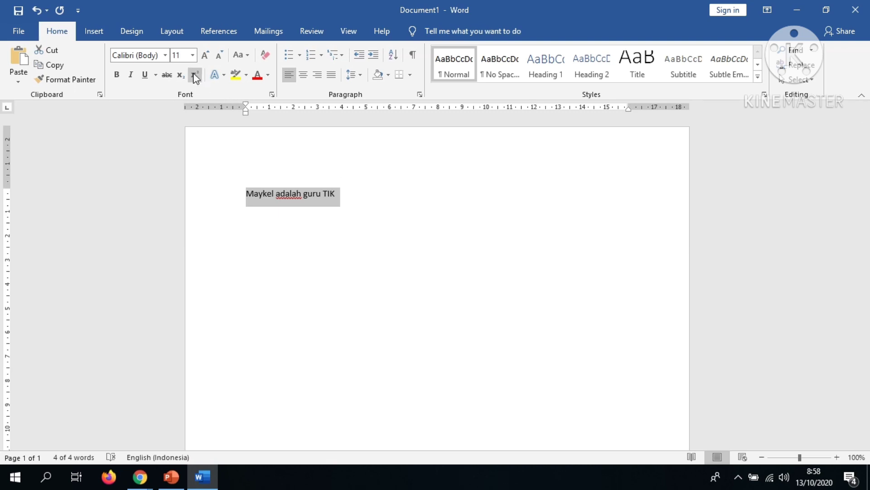
Set the selected sentence to 24 pt Palatino Linotype
left_click(192, 55)
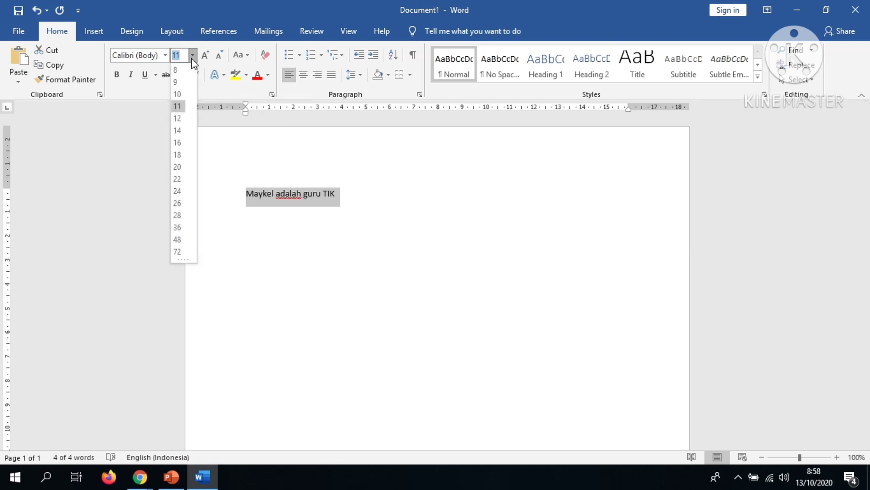
left_click(178, 191)
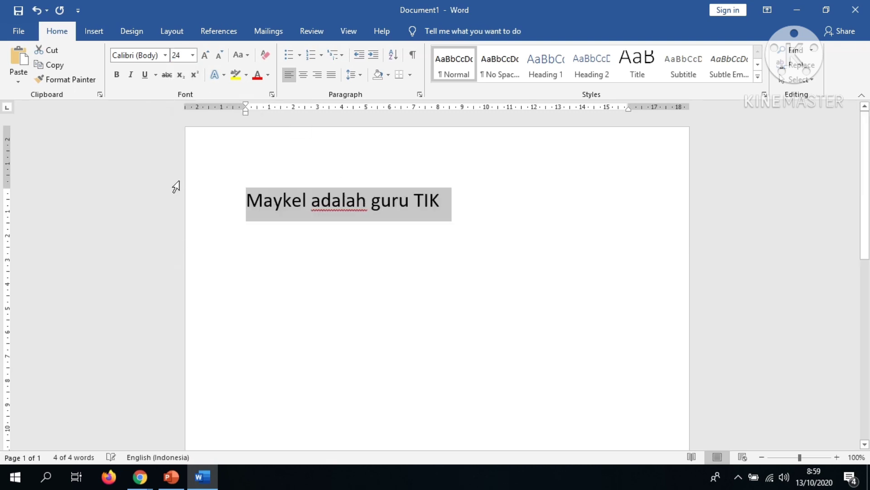
left_click(165, 57)
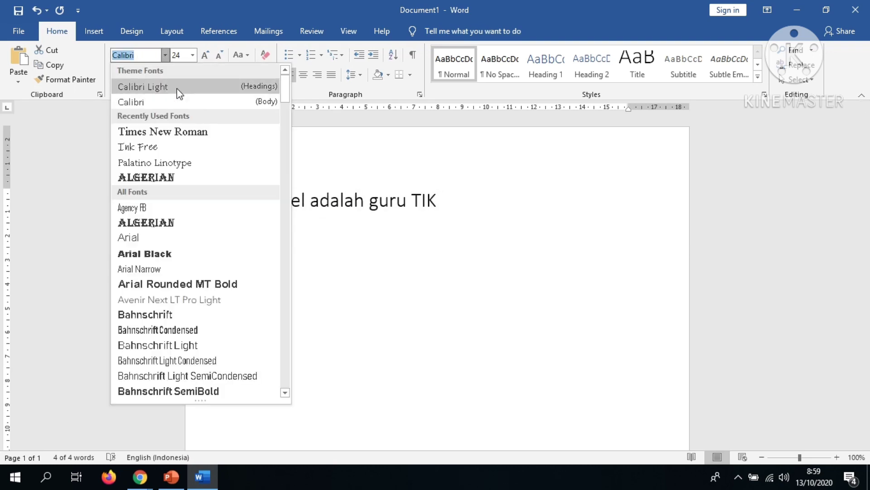
left_click(201, 167)
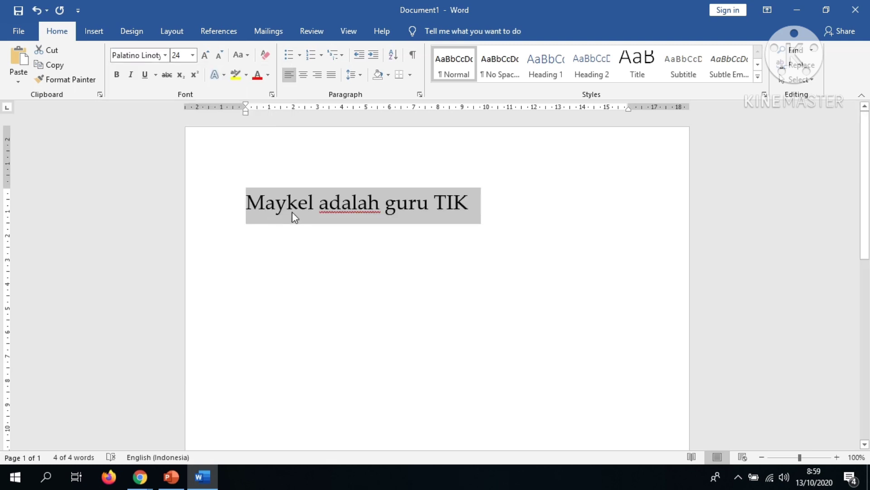
left_click(245, 55)
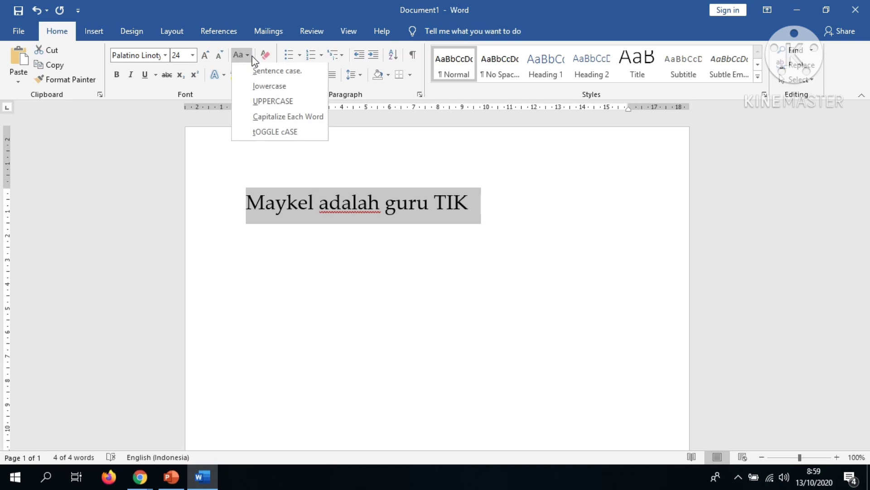
Apply tOGGLE cASE to the sentence, then Capitalize Each Word
left_click(264, 132)
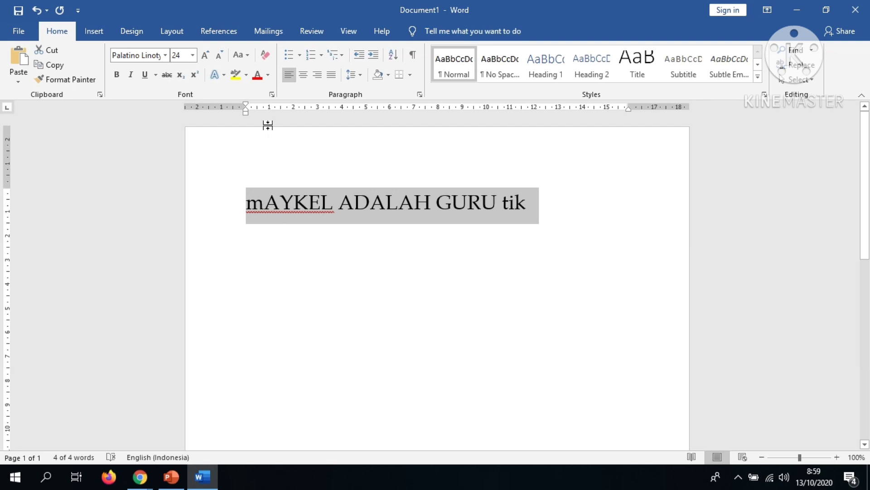
left_click(241, 54)
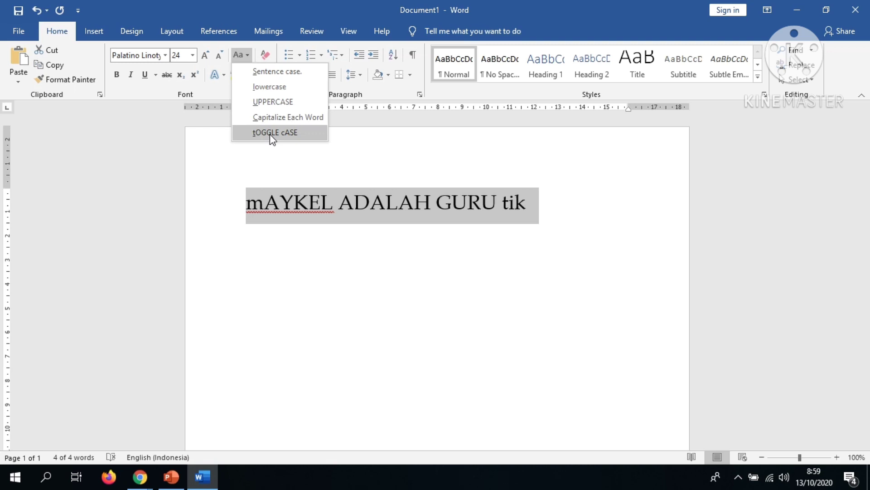
left_click(274, 118)
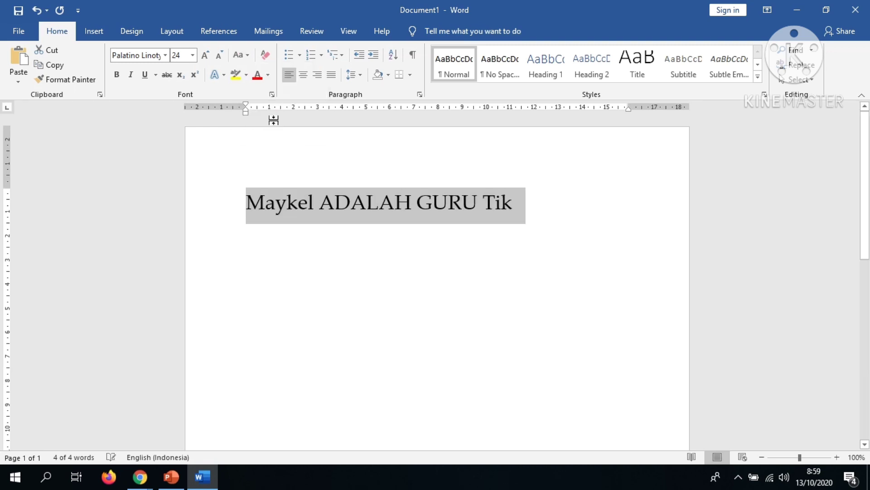
Retype the uppercase ADALAH GURU as 'Adalah Guru'
left_click_drag(320, 200, 476, 202)
type("adalahGuru")
key("BackSpace")
key("BackSpace")
key("BackSpace")
key("BackSpace")
key("BackSpace")
type("guru")
key("BackSpace")
key("Left")
key("Left")
key("Left")
key("Left")
key("Left")
key("Left")
key("Left")
key("Left")
key("Left")
key("BackSpace")
type("A")
Check the capital initial of each word, including Adalah, Guru and Tik
left_click(266, 202)
key("shift+Left")
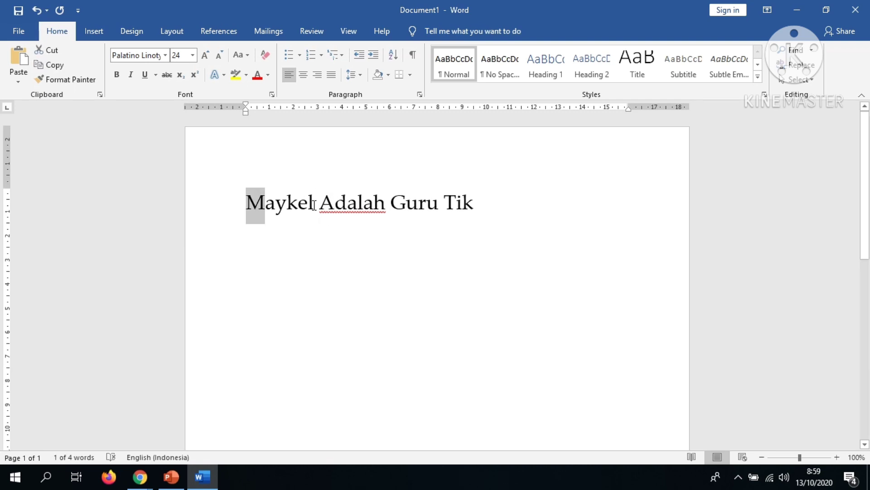
left_click(334, 203)
key("shift+Left")
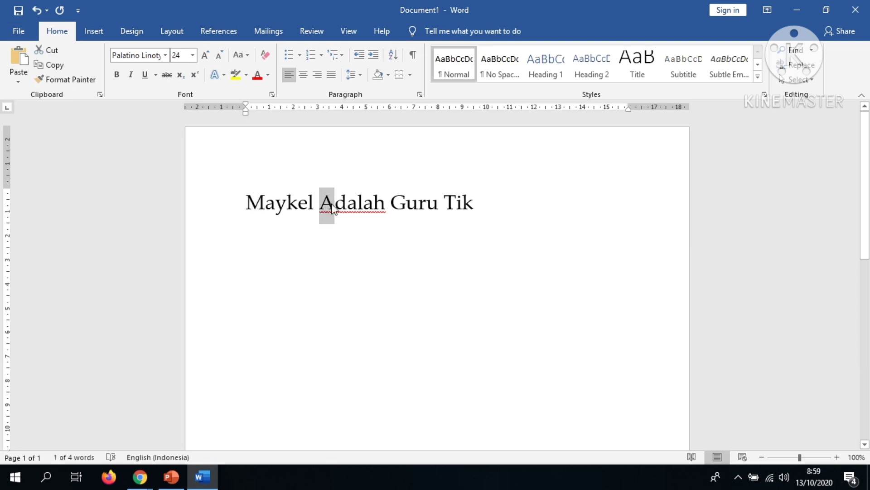
left_click(405, 204)
key("shift+Left")
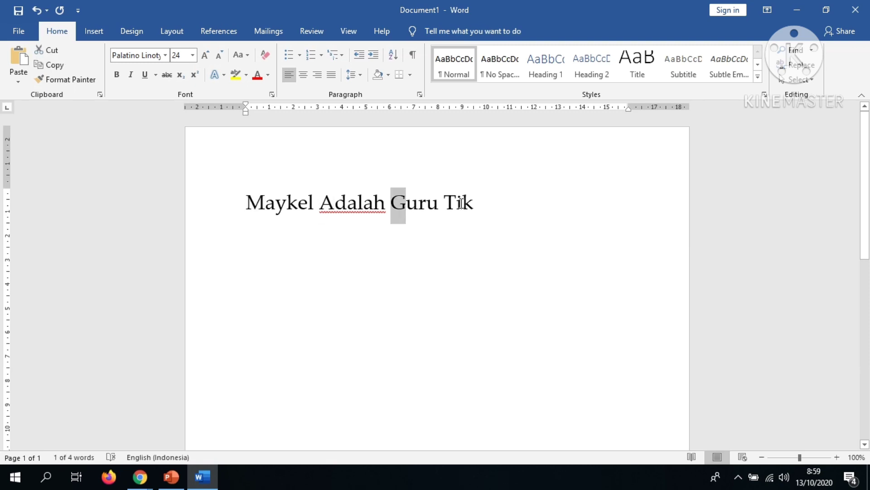
left_click(455, 202)
key("shift+Left")
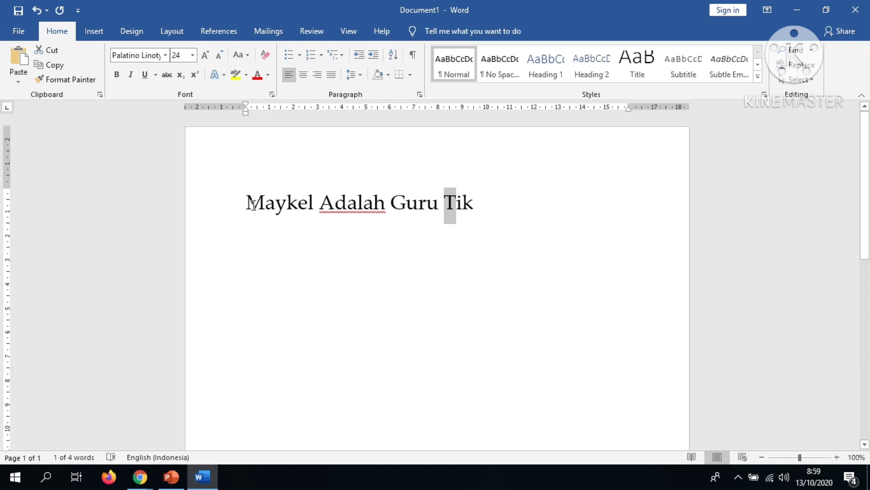
left_click(246, 203)
left_click(266, 202)
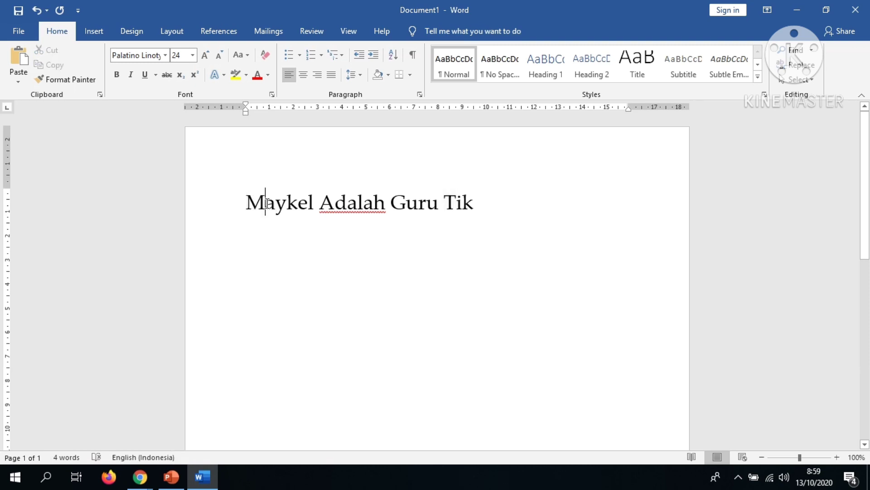
key("shift+Left")
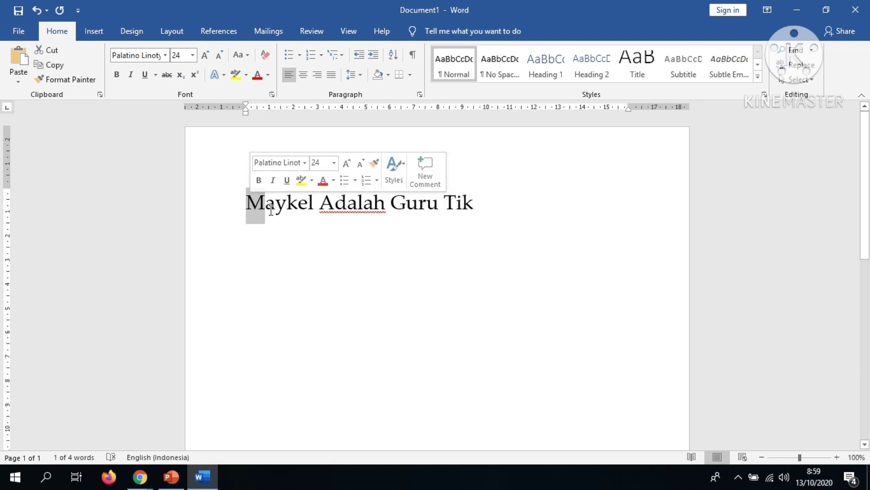
left_click(267, 206)
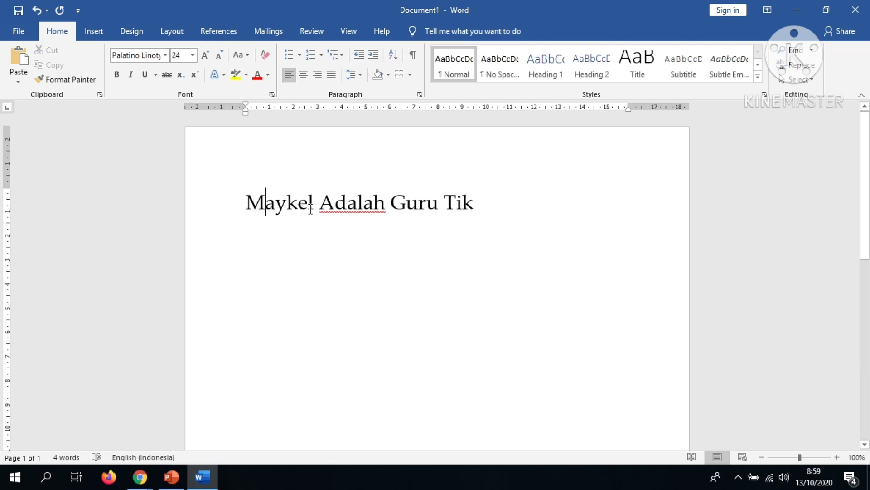
left_click(334, 205)
left_click(406, 204)
left_click(456, 204)
left_click(248, 55)
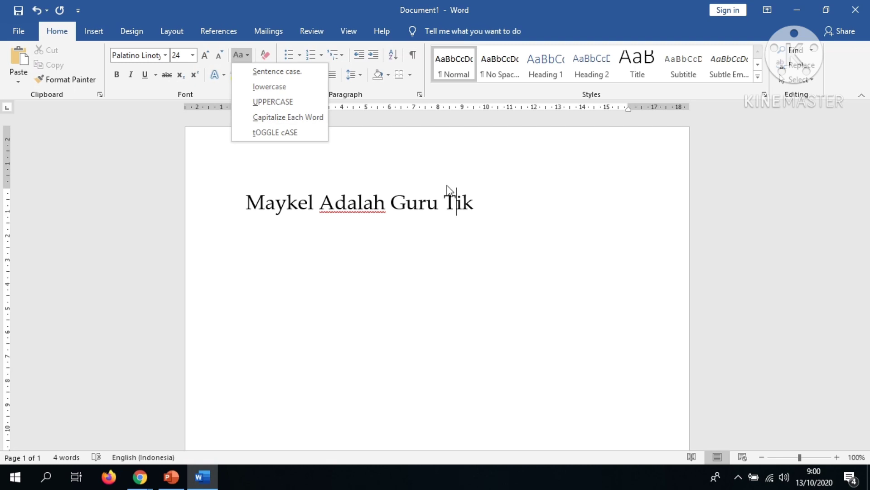
Select the title and change it to UPPERCASE
left_click(497, 203)
left_click(494, 202)
key("shift+Left")
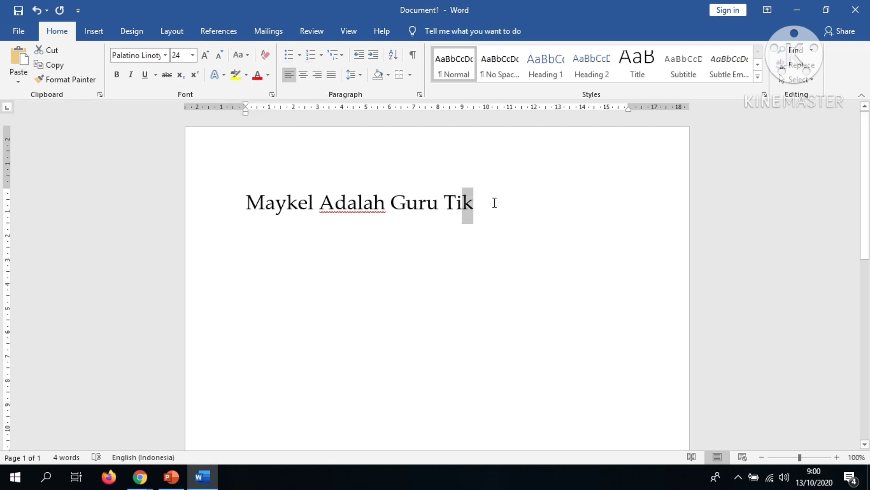
key("shift+Left")
key("shift+Left")
key("shift+Left")
key("shift+Left")
key("shift+Left")
key("shift+Left")
key("shift+Left")
key("shift+Left")
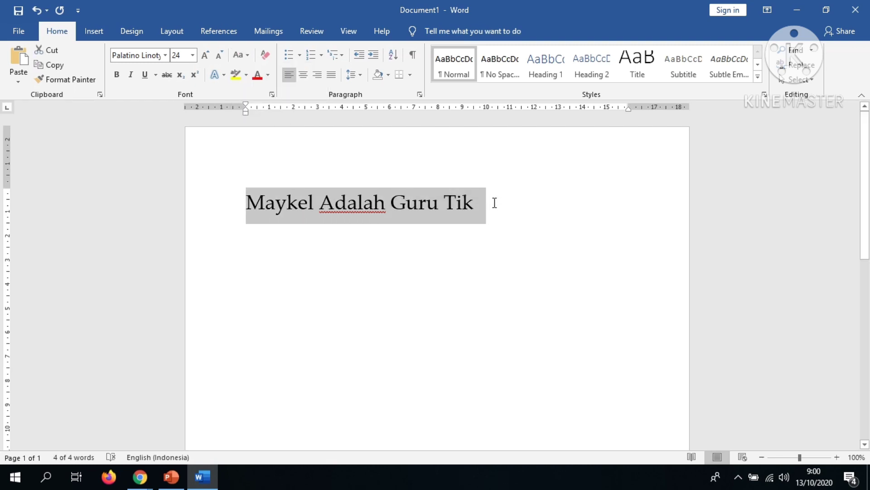
left_click(250, 55)
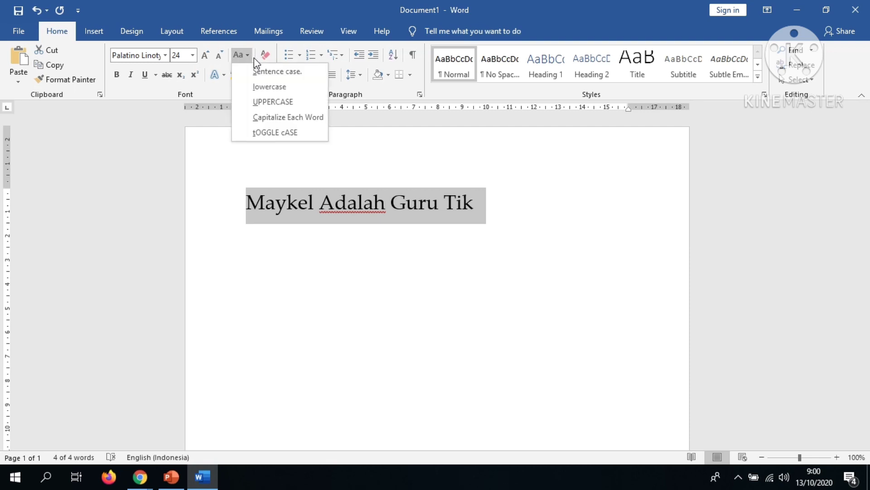
left_click(262, 103)
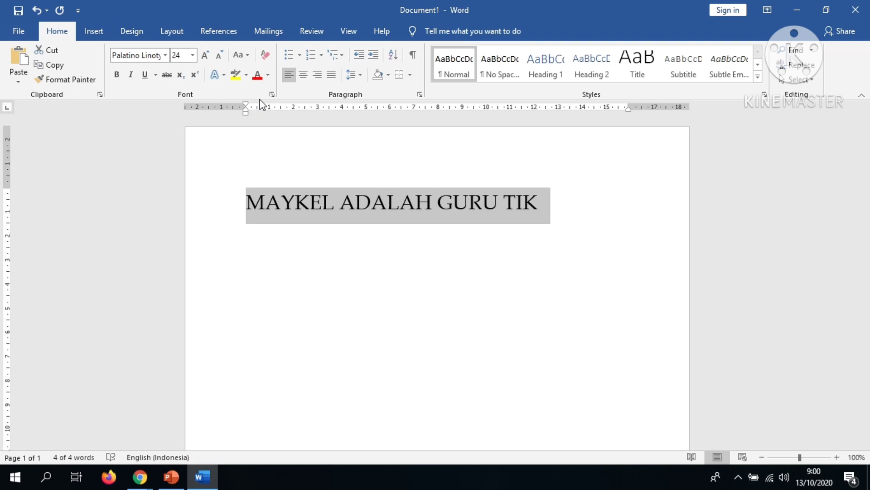
Cycle the title through lowercase, Sentence case, Capitalize Each Word, ending on tOGGLE cASE
left_click(252, 59)
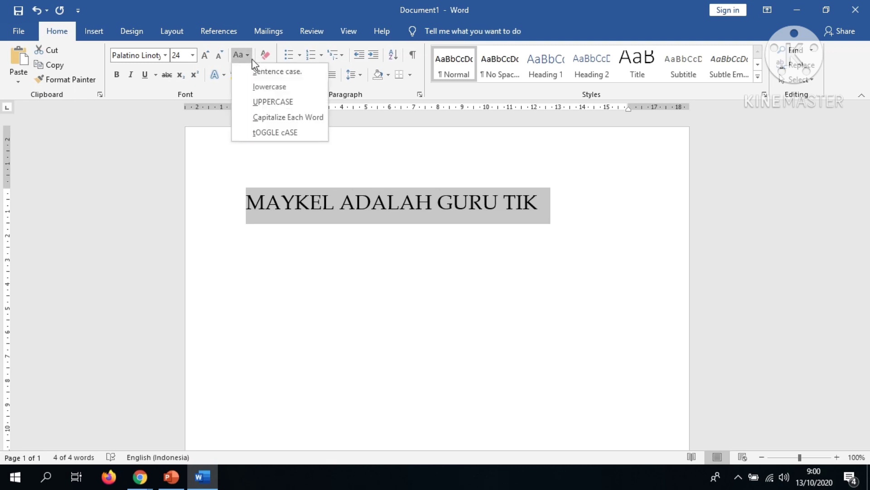
left_click(258, 86)
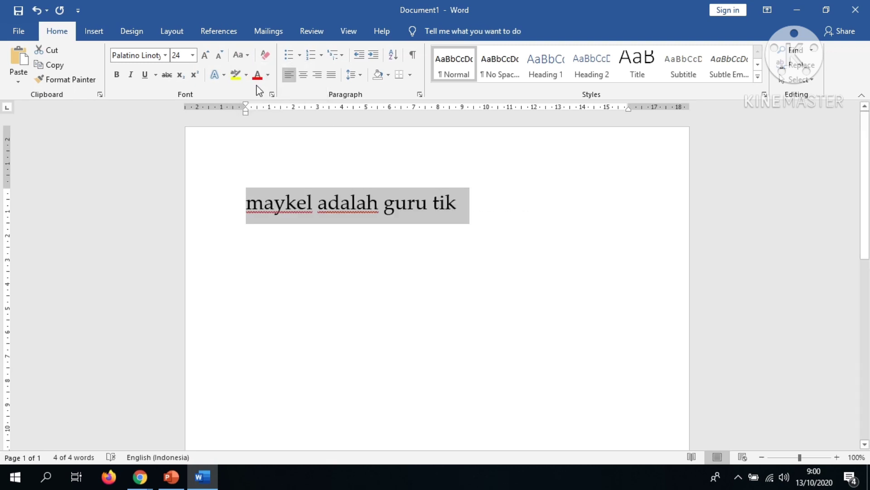
left_click(252, 59)
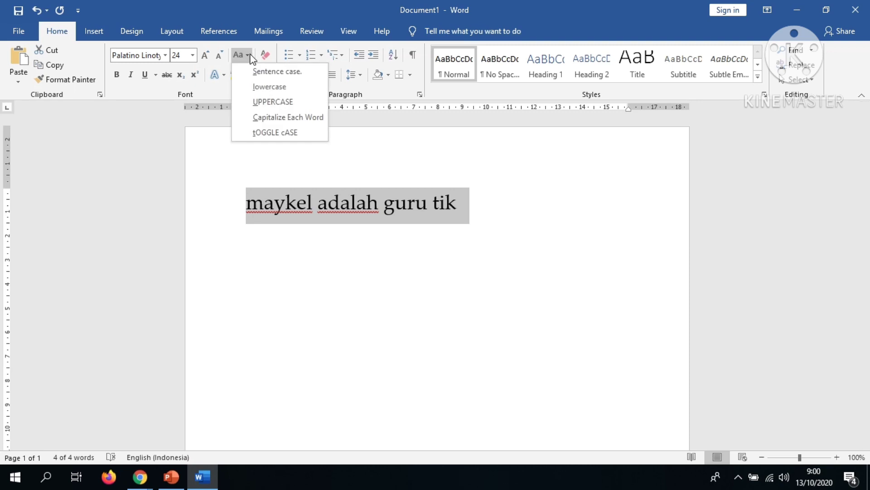
left_click(257, 71)
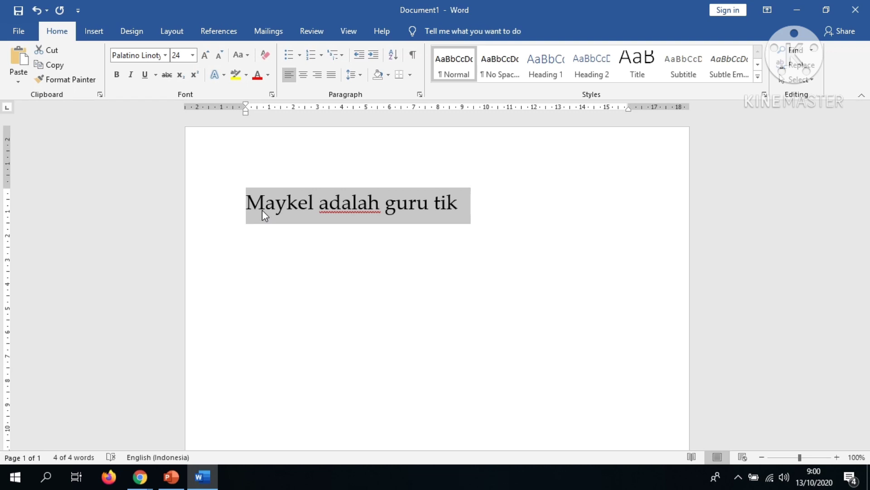
left_click(240, 55)
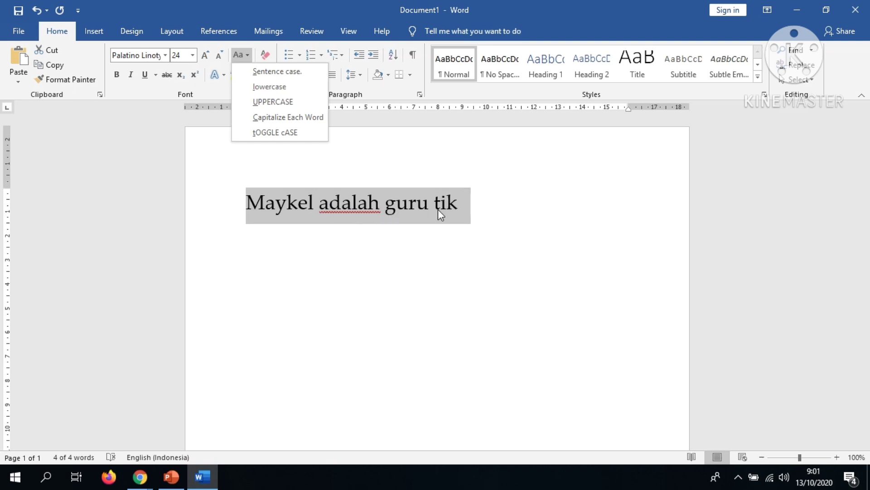
left_click(319, 119)
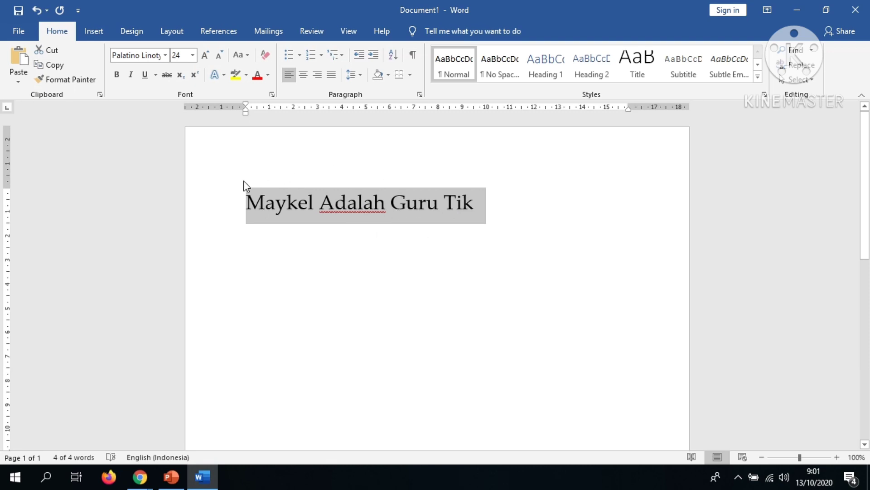
left_click(247, 55)
left_click(270, 132)
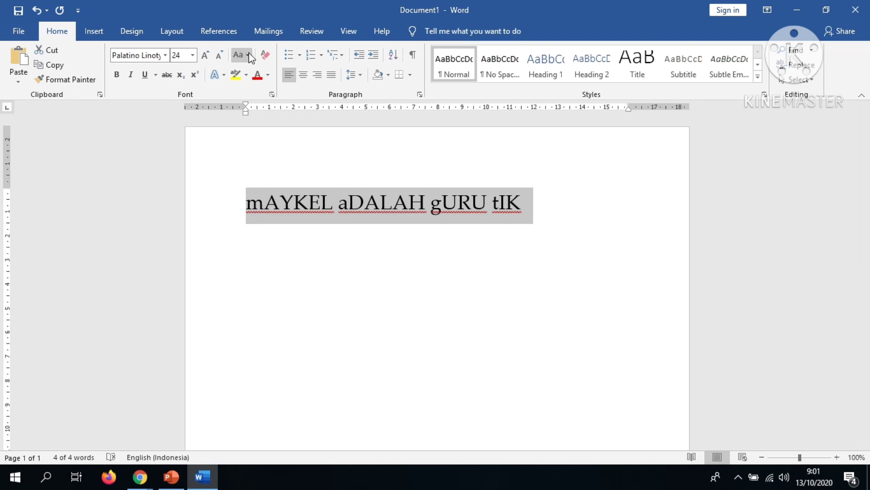
Make the title bold, italic, underlined and struck through
left_click(118, 76)
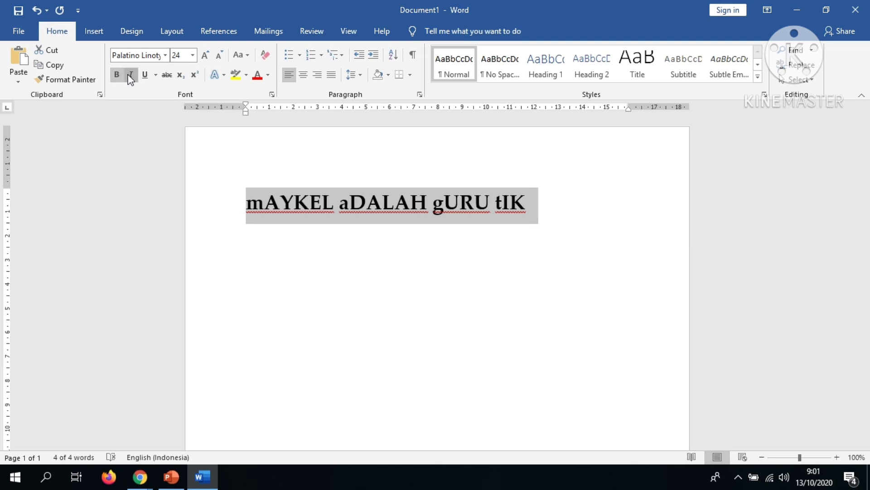
left_click(130, 76)
left_click(143, 76)
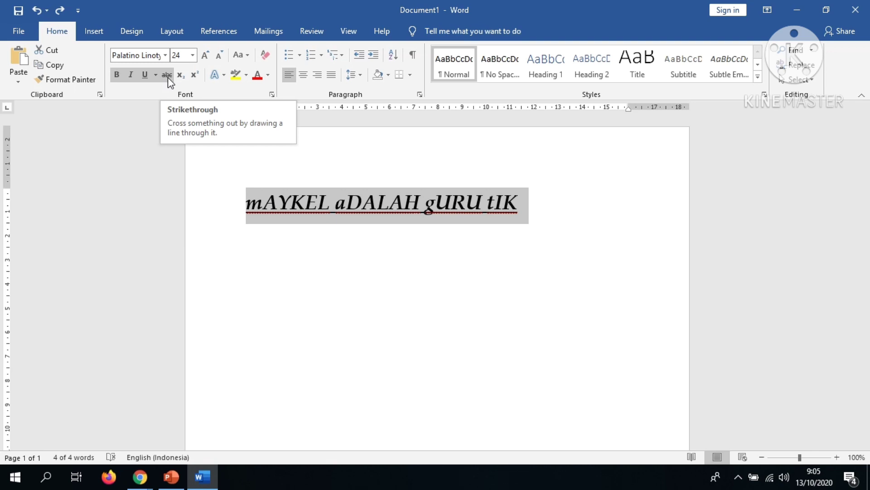
left_click(167, 76)
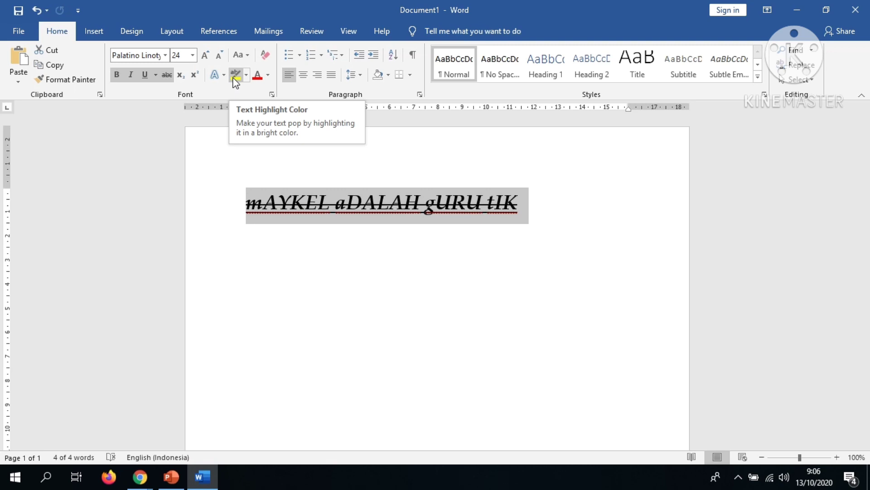
Give the title a yellow highlight and reselect its text
left_click(234, 78)
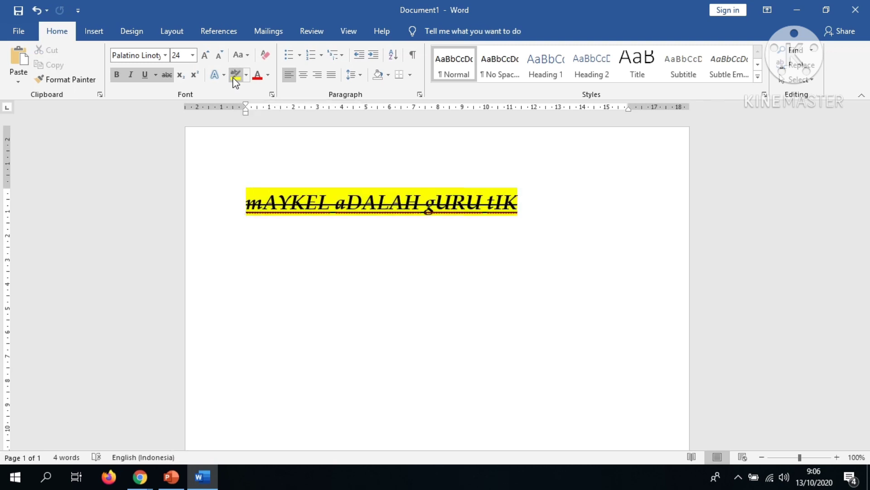
left_click_drag(246, 201, 504, 205)
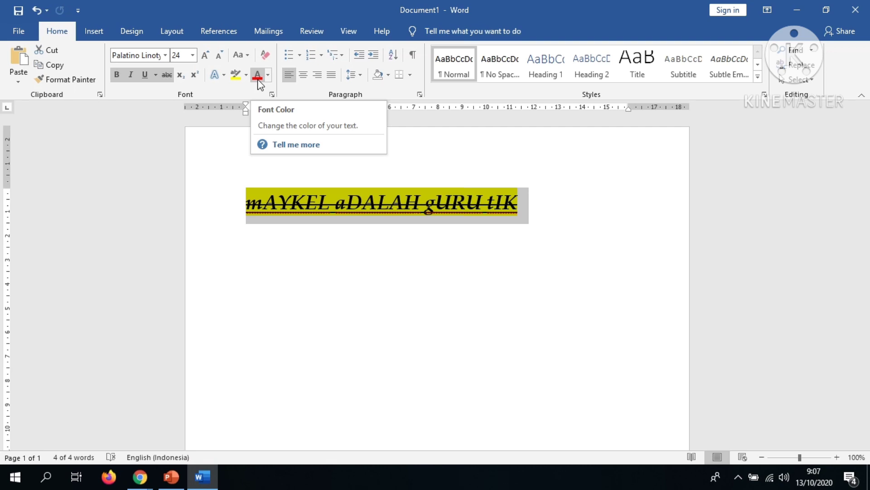
Change the selected title's font colour to red
left_click(257, 76)
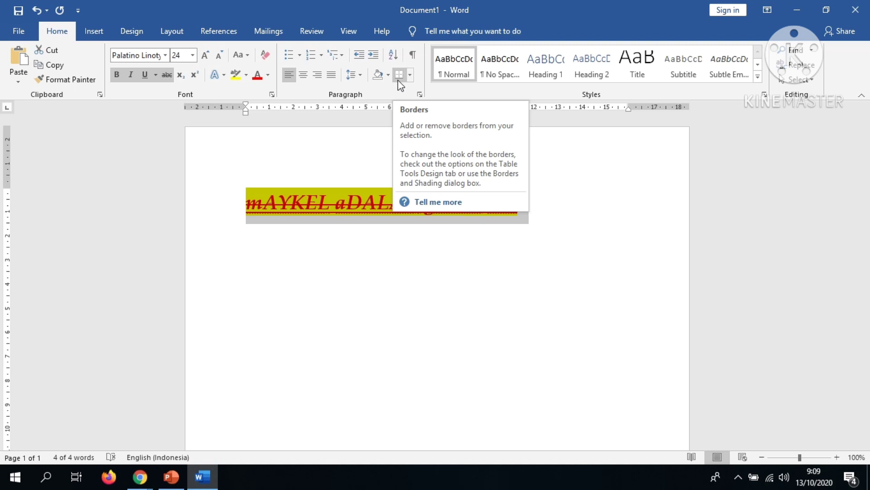
Start a new line under the title with bold, italic, underline, strikethrough, colour and highlight turned off
left_click(535, 207)
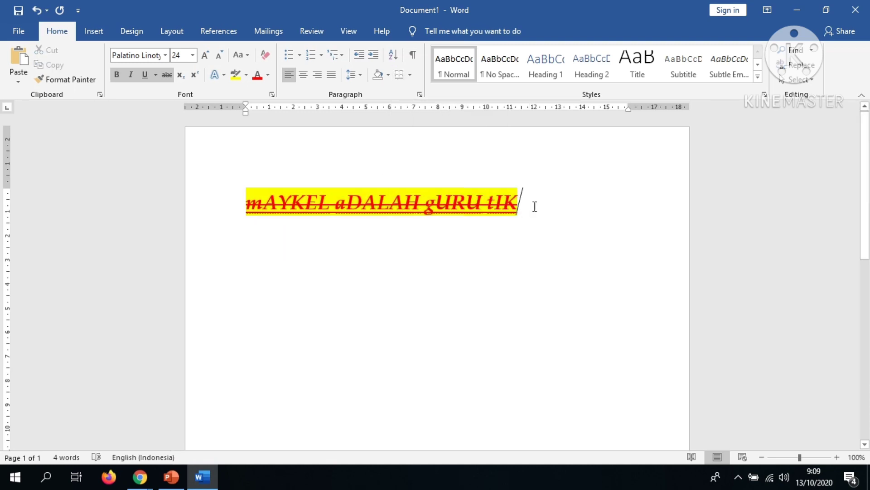
key("Return")
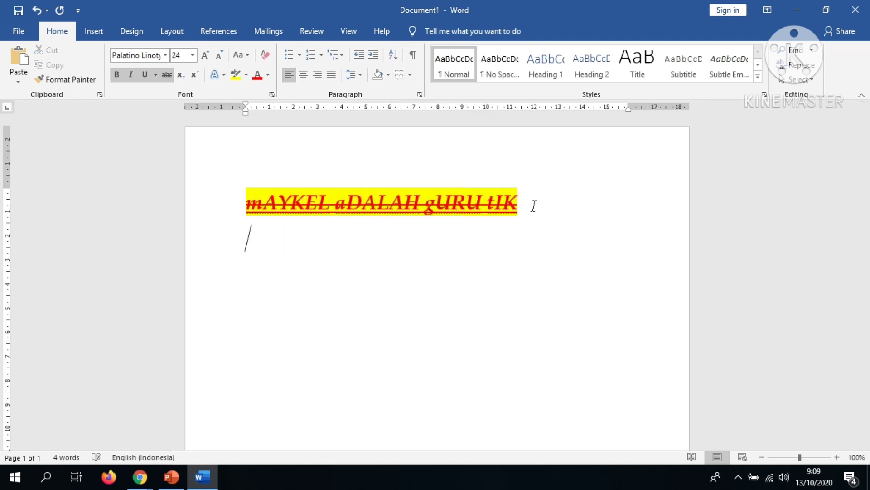
key("ctrl+i")
key("ctrl+u")
key("ctrl+b")
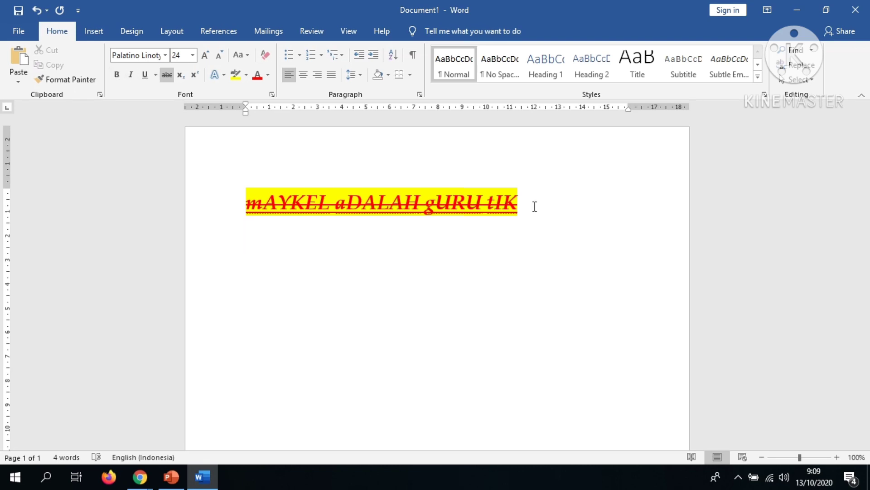
type("Kelas")
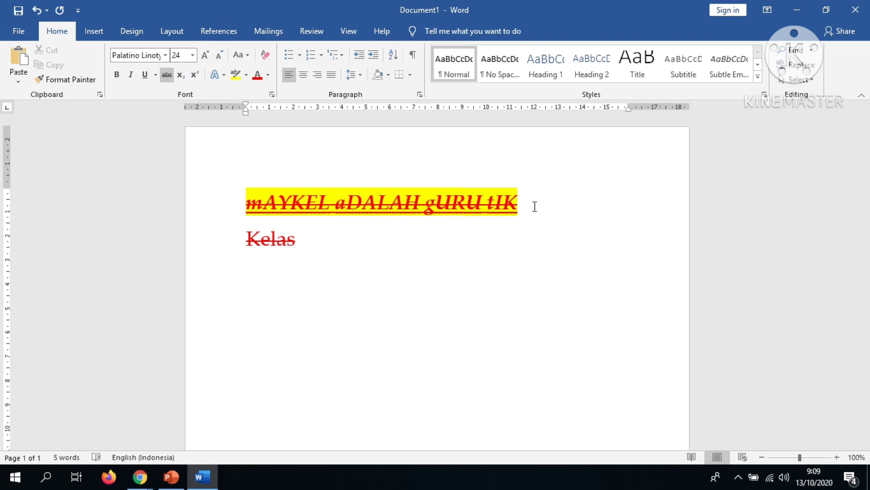
key("ctrl+z")
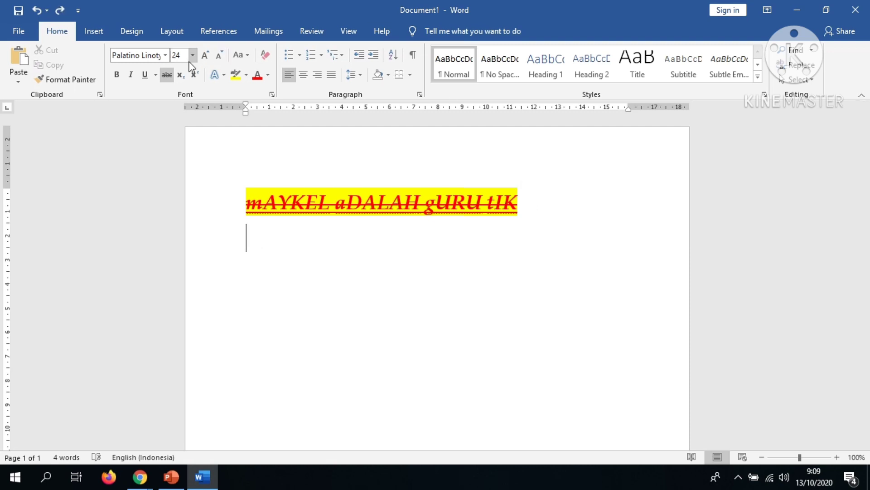
left_click(167, 74)
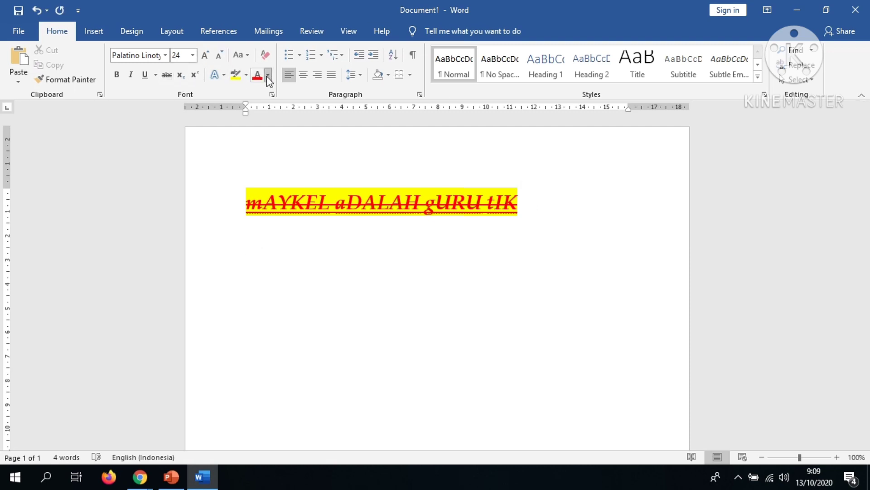
left_click(269, 76)
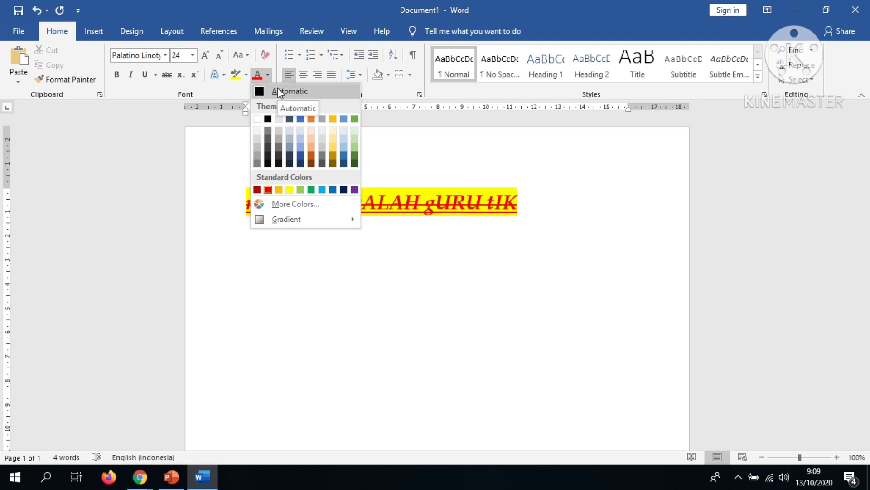
left_click(278, 91)
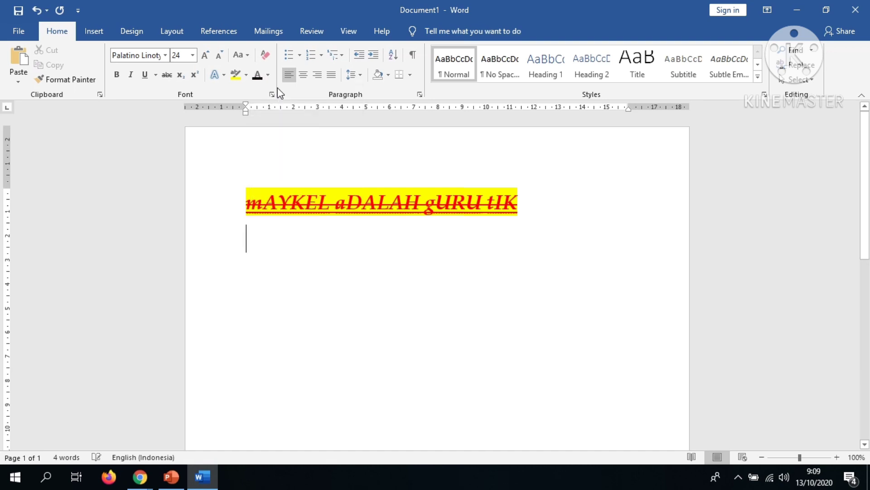
left_click(246, 75)
left_click(257, 151)
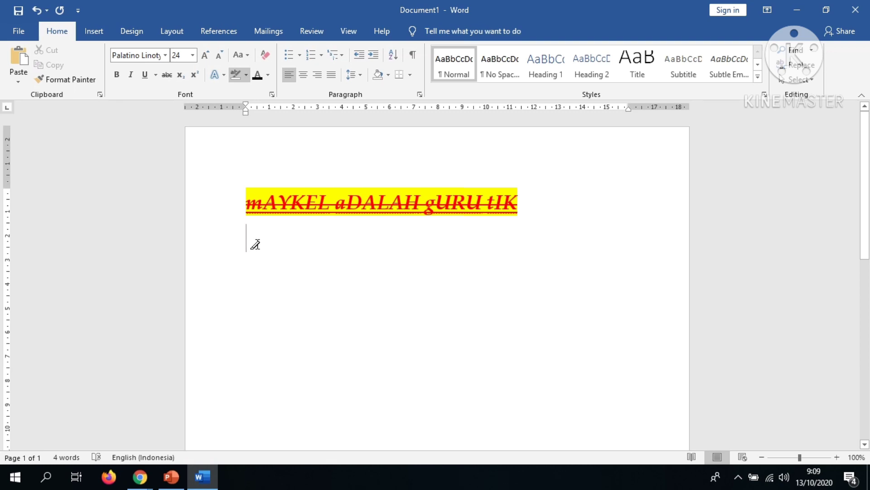
Type 'Kelas 7 di tahun ajaran ini adalah kelas 7 yang terbaik.' and fix its stray capitals
type("Kelas 7 Di Tahun ")
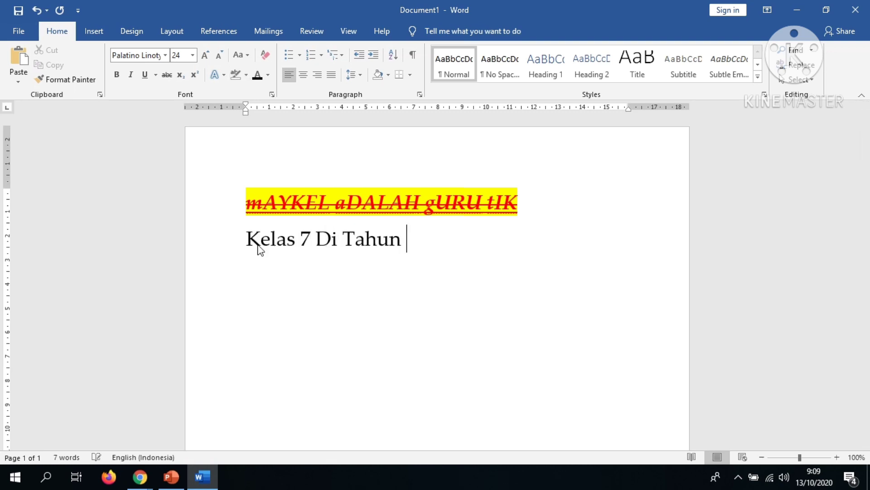
type("AJaran ini adalah ")
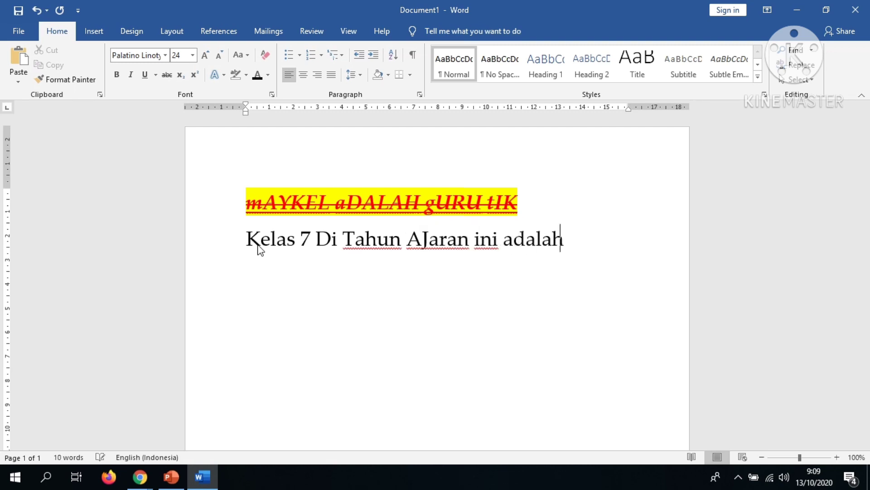
type("kelas 7 ya")
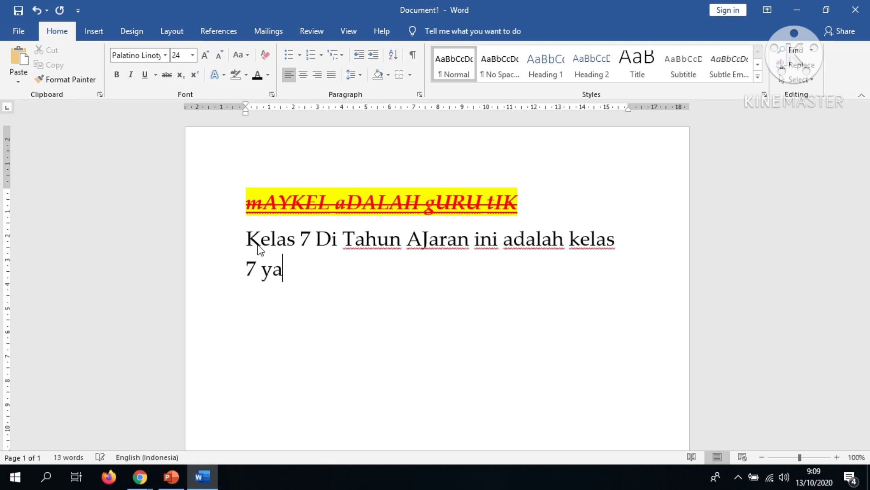
type("ng terbaik.")
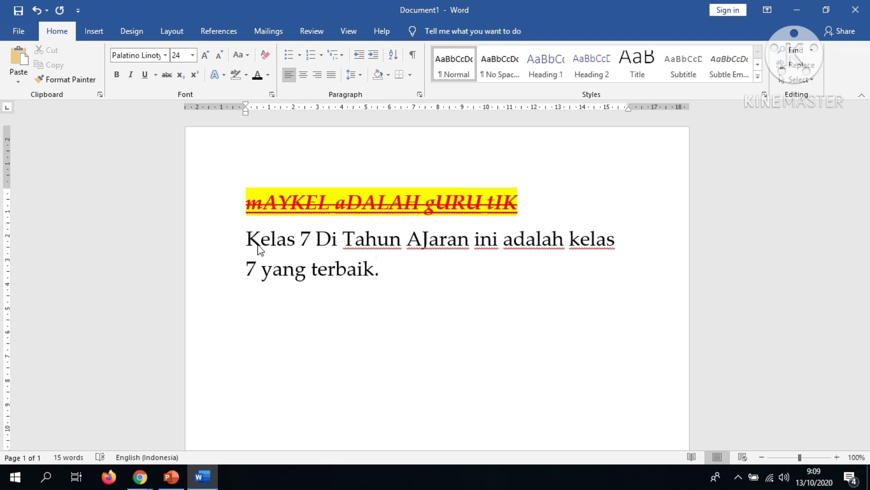
key("Up")
key("Left")
key("Left")
key("BackSpace")
type("t")
key("Right")
key("Right")
key("Right")
key("Right")
key("Right")
key("Right")
key("BackSpace")
key("BackSpace")
type("aj")
key("Left")
key("Left")
key("Left")
key("Left")
key("Left")
key("Left")
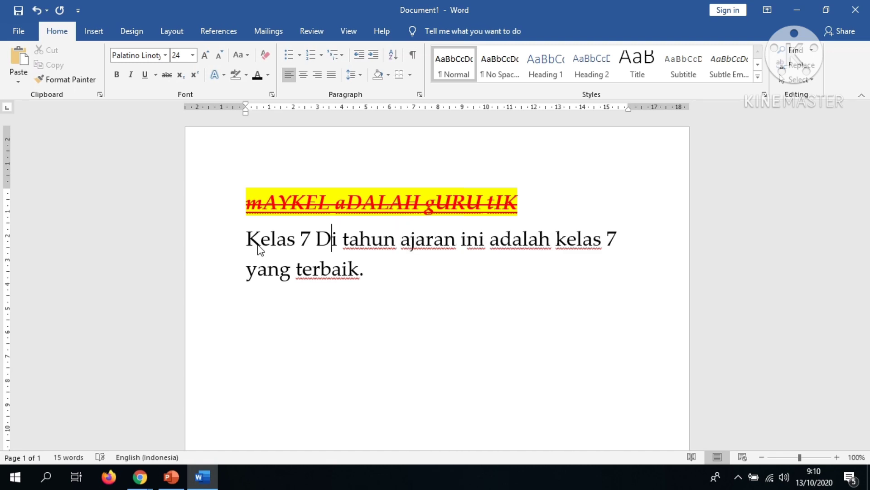
key("BackSpace")
type("d")
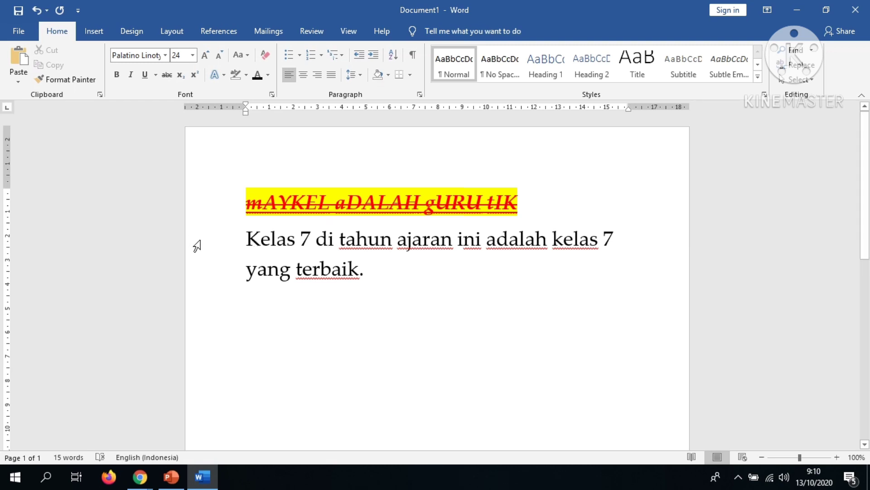
left_click(247, 238)
Number the Kelas 7 sentence with the 1., 2., 3. numbering style
left_click(322, 55)
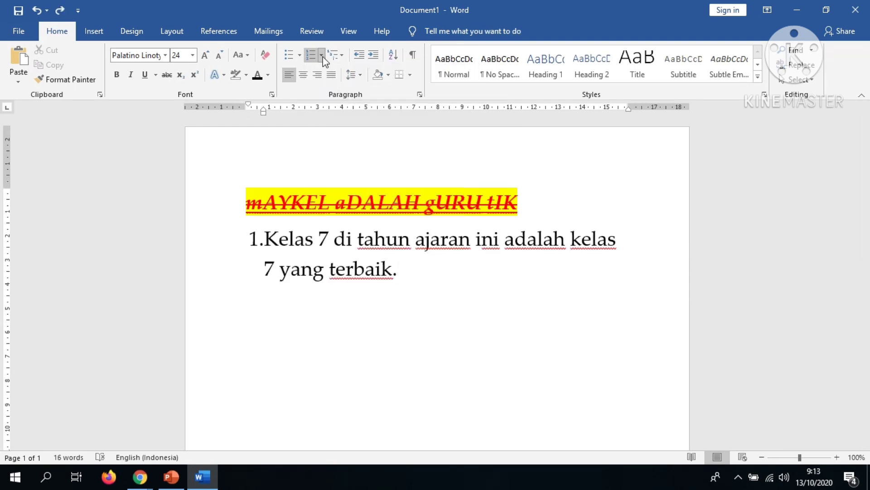
left_click(323, 57)
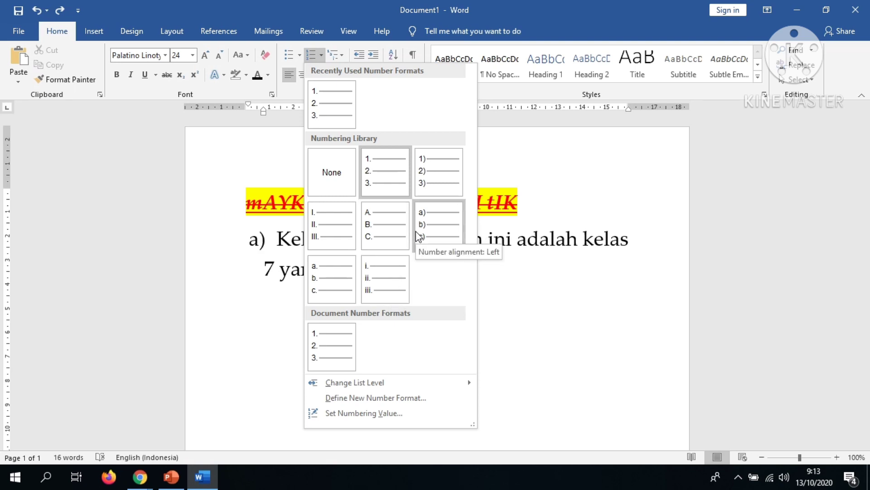
left_click(390, 184)
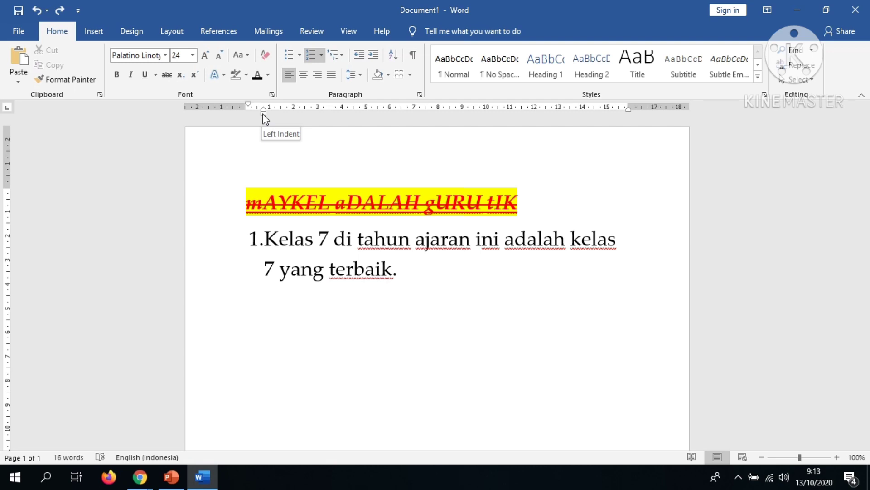
Drag the ruler indent markers to give item 1 a hanging indent with 1. at the margin
left_click_drag(263, 115, 264, 115)
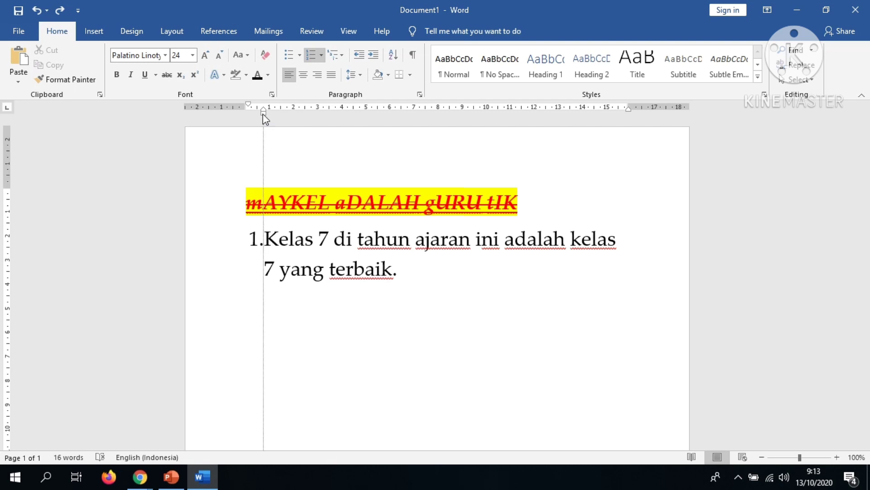
mouse_move(263, 114)
left_mouse_down()
mouse_move(462, 132)
mouse_move(265, 141)
left_mouse_up()
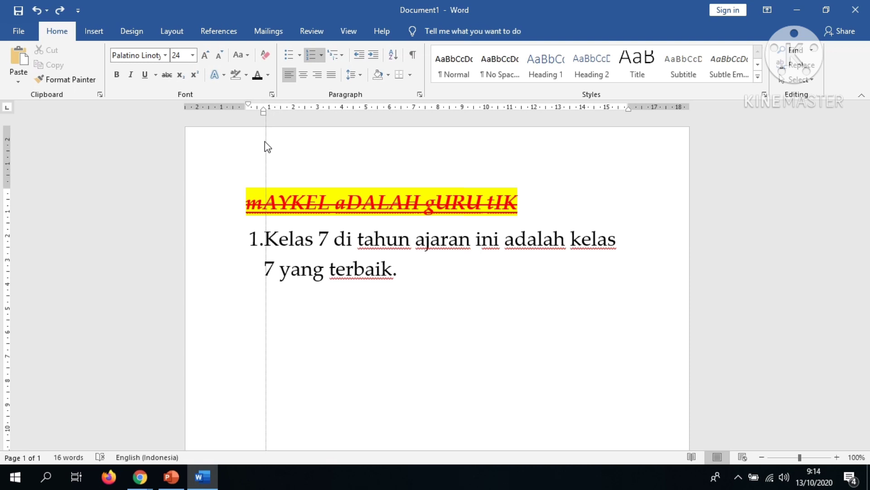
left_click_drag(267, 146, 265, 143)
mouse_move(249, 109)
left_mouse_down()
mouse_move(445, 120)
mouse_move(290, 131)
mouse_move(246, 123)
left_mouse_up()
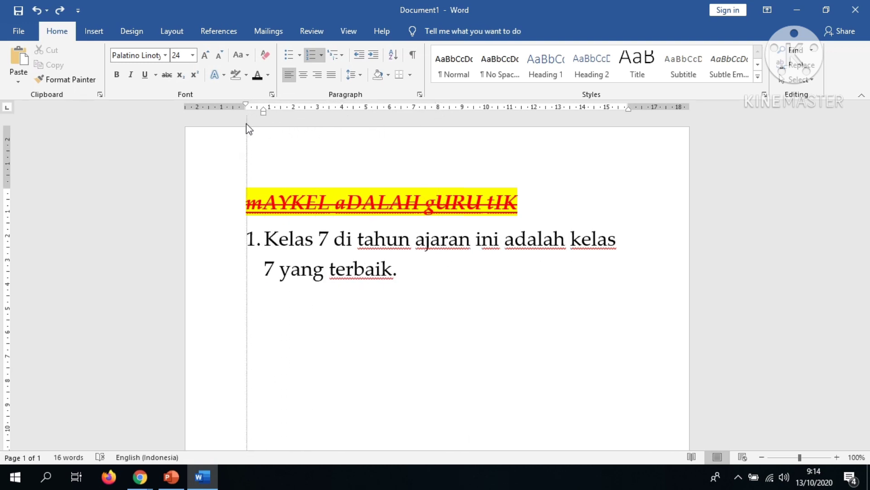
left_click(418, 272)
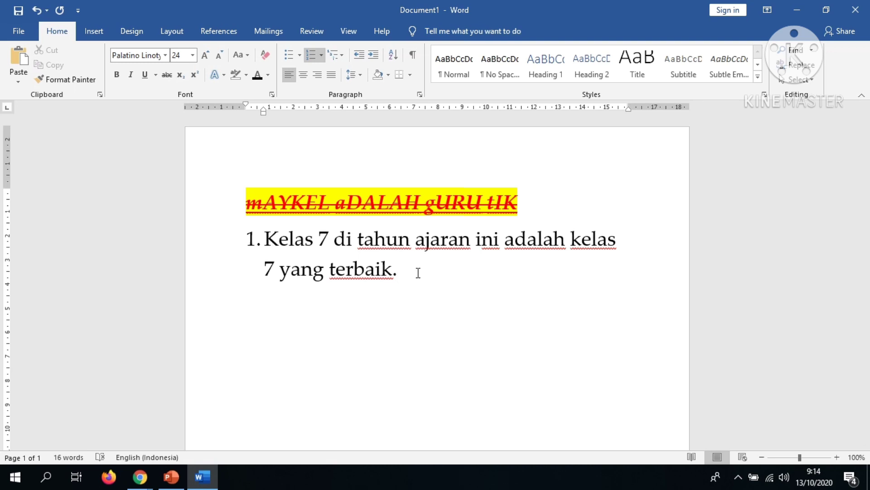
Add numbered item 2, 'Siswa kelas 7A dan kelas 7B banyak yang pintar.', then an unnumbered line
key("Return")
type("Siswa kela 7A")
key("BackSpace")
key("BackSpace")
key("BackSpace")
type("s &")
key("BackSpace")
type("7A dan ")
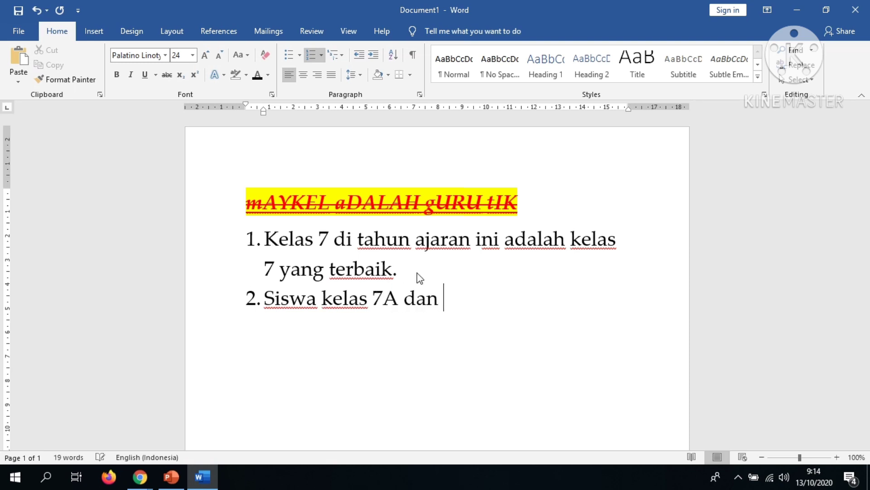
type("kelas 7B banyak yang pintar.")
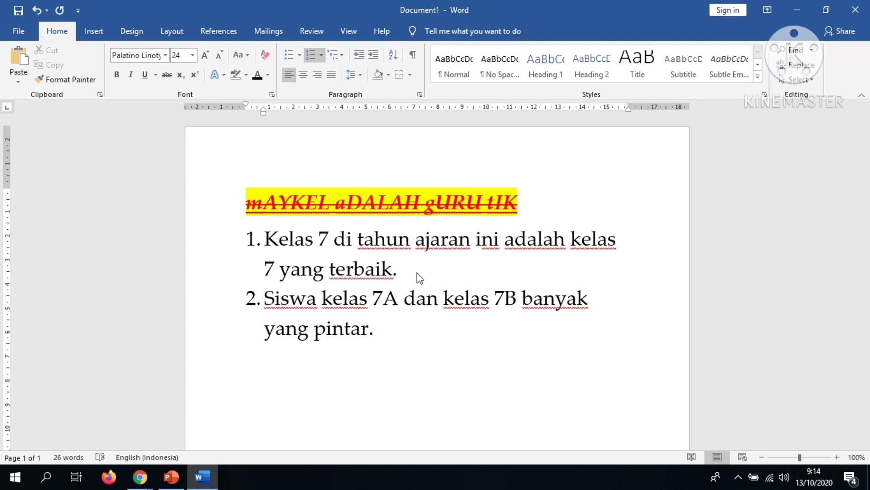
key("Return")
key("BackSpace")
key("BackSpace")
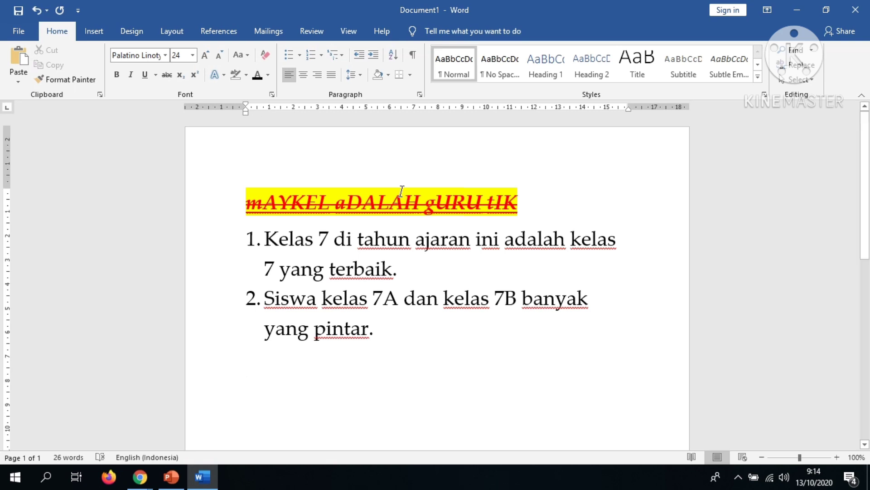
Type 'Harapan Mandiri adalah sekolah terbaik khususnya di unit SMP' on the unnumbered line below the list
left_click(322, 56)
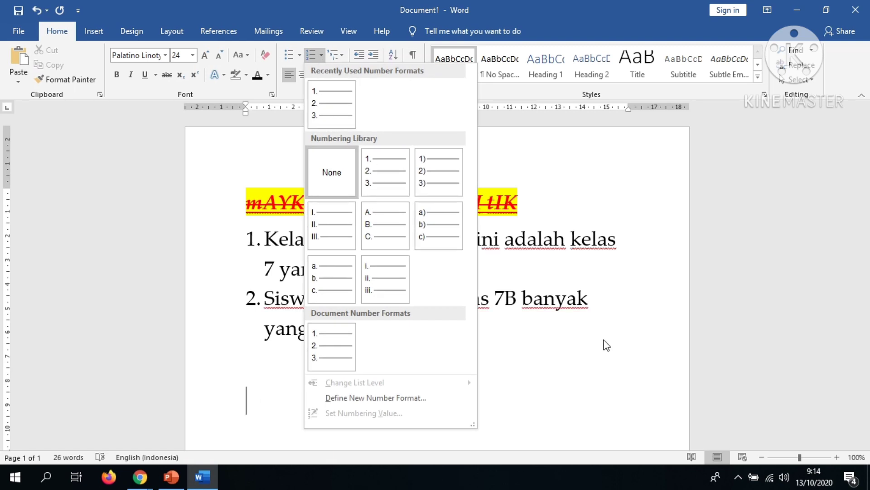
left_click(584, 386)
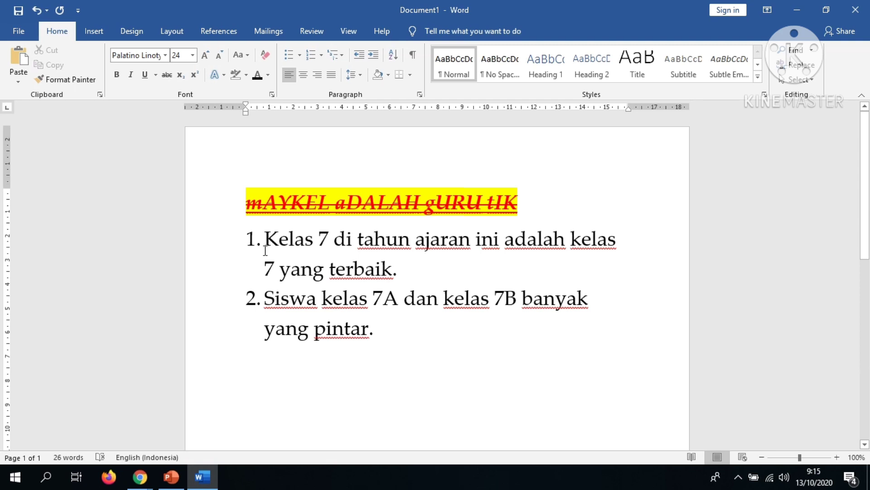
type("K")
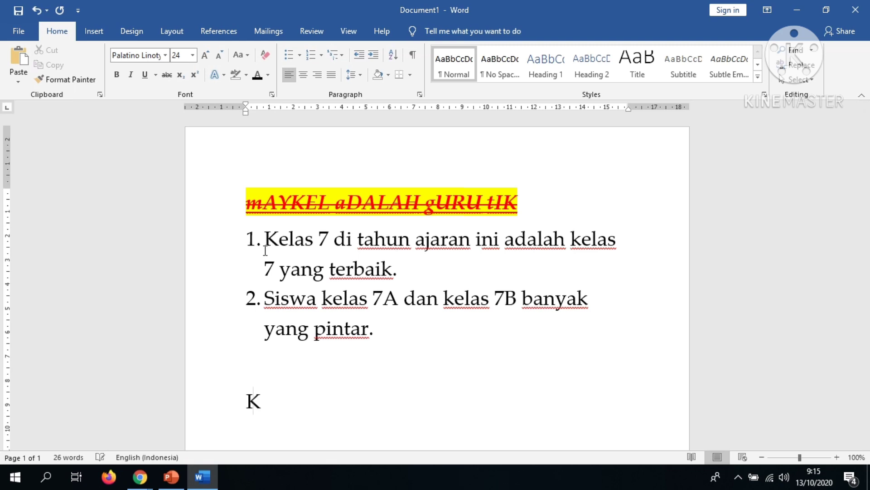
type("elas")
key("BackSpace")
key("BackSpace")
key("BackSpace")
key("BackSpace")
type("Harapan Mandiri")
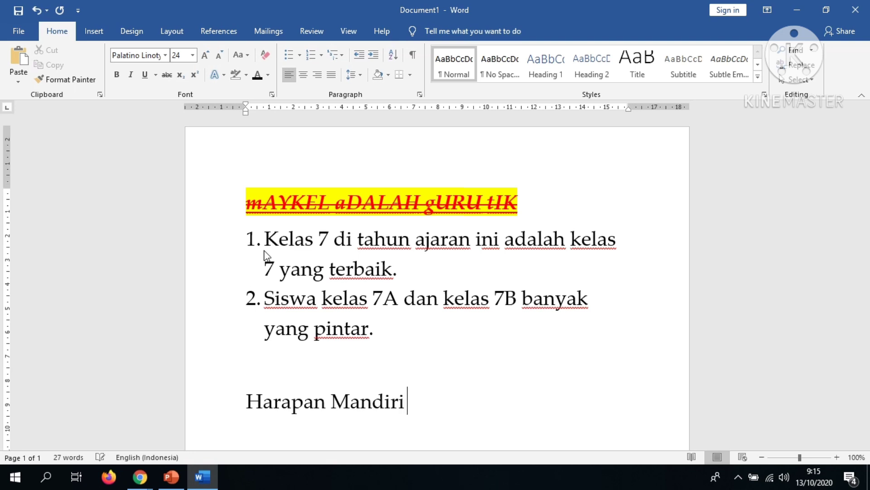
type(" adlah")
key("BackSpace")
key("BackSpace")
type("alah ")
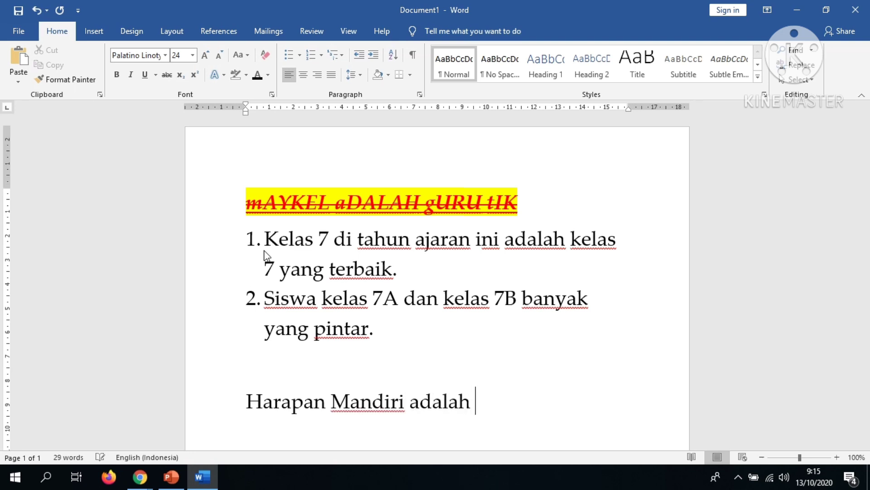
type("sekolah terbaik khusus")
key("BackSpace")
type("usnya di unit SMP")
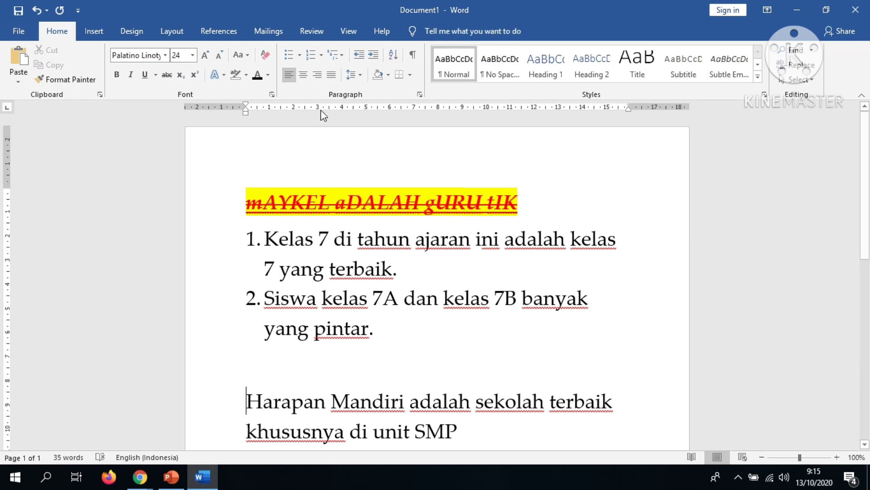
Give the Harapan Mandiri paragraph a checkmark bullet and drag its indent back to the left margin
left_click(299, 56)
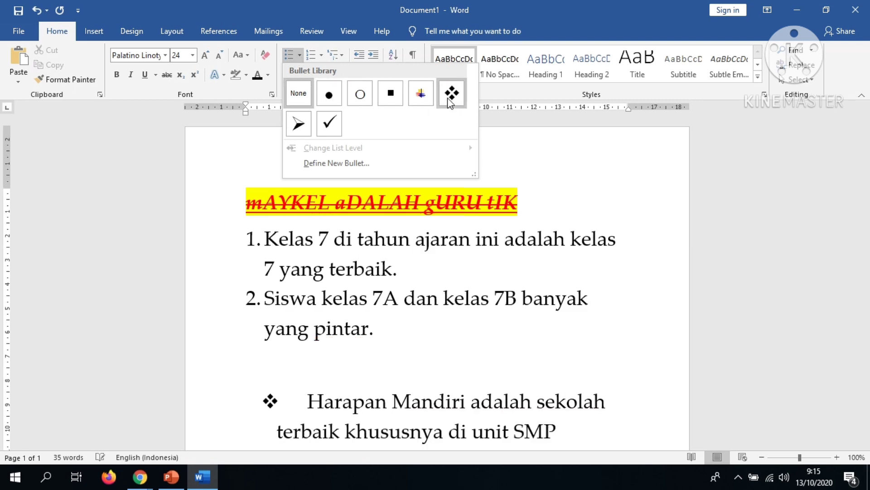
left_click(330, 125)
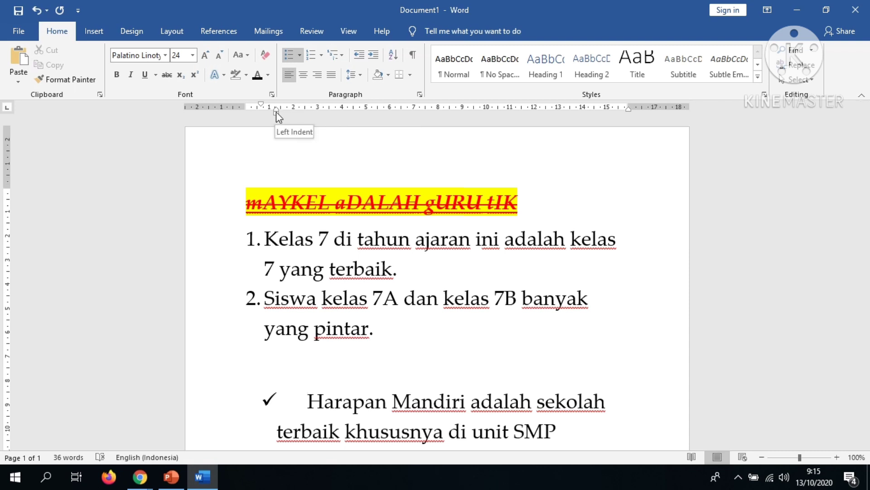
left_click_drag(276, 112, 263, 114)
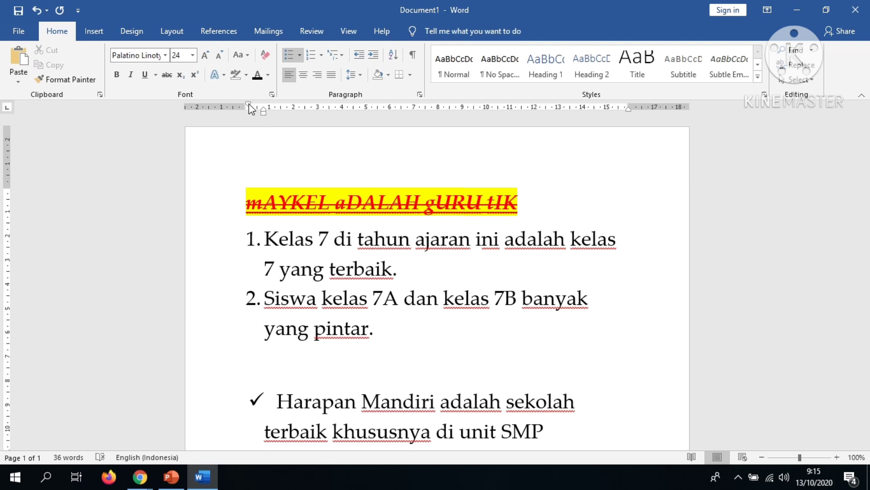
left_click_drag(266, 119, 248, 109)
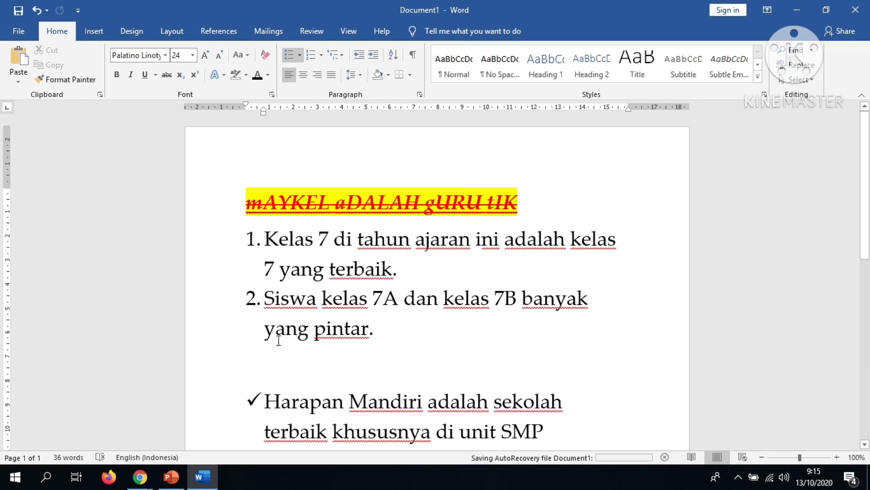
End the checkmark item with a period and start a plain paragraph 'Di Harapan Mandiri'
left_click(586, 435)
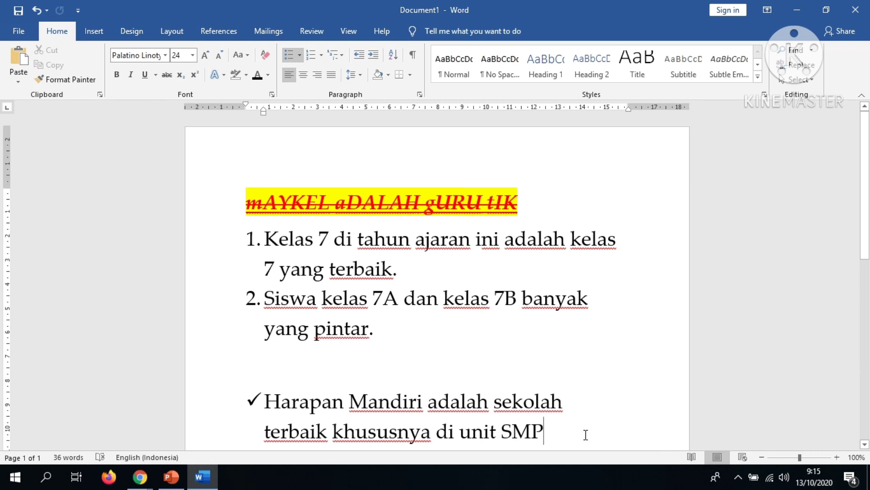
type(".")
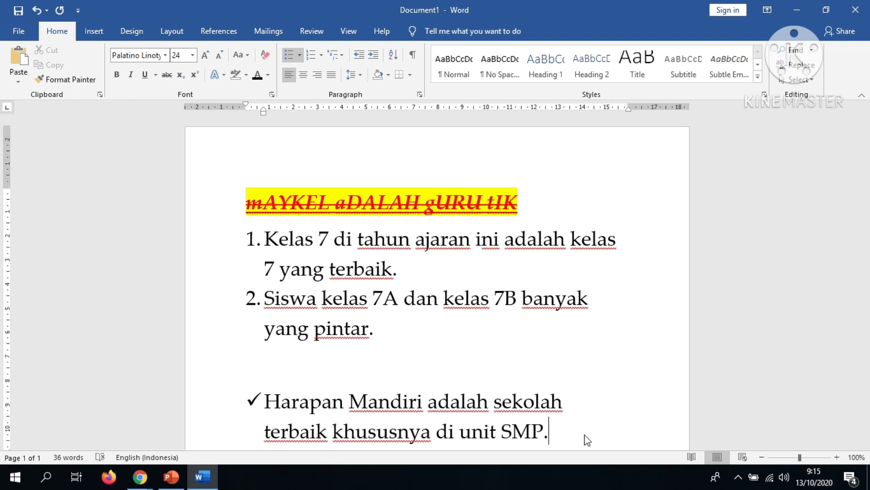
key("Return")
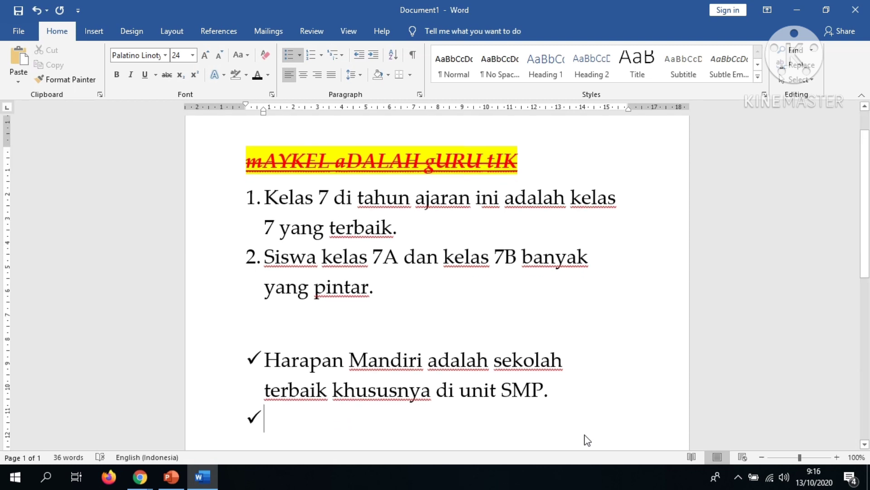
key("BackSpace")
key("BackSpace")
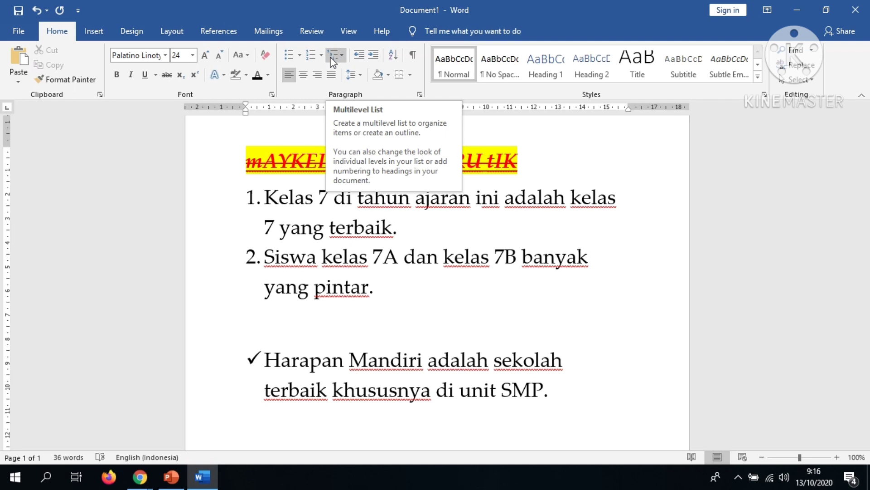
type("Di Harapan Manddiri")
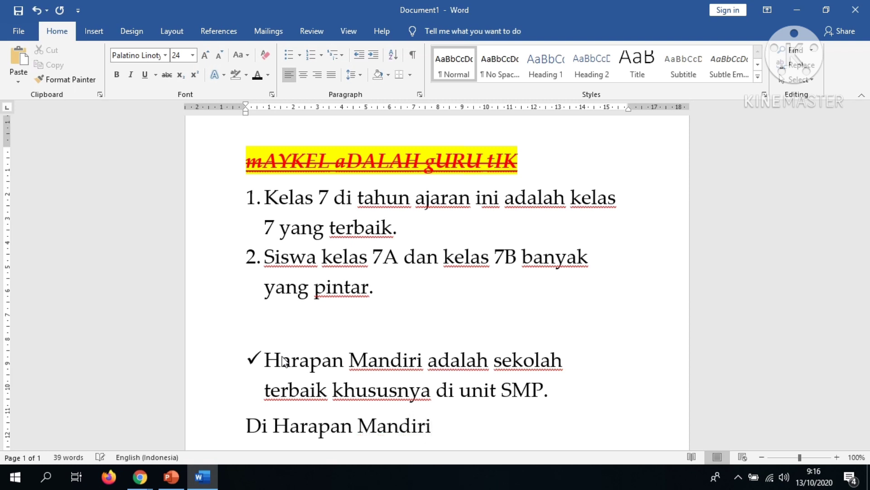
Change the end of the checkmark item from 'khususnya di unit SMP' to 'di kota Medan'
key("Up")
key("Left")
key("Left")
key("Left")
key("Left")
key("Left")
key("Right")
key("shift+Right")
key("shift+Right")
key("shift+Right")
key("shift+Right")
key("shift+Right")
key("shift+Right")
key("shift+Right")
key("shift+Left")
type("di kota Me")
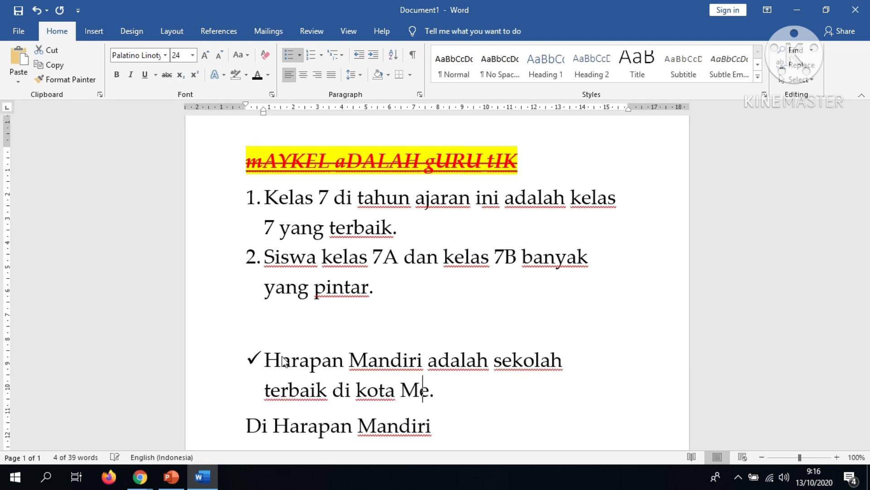
type("dan")
key("Down")
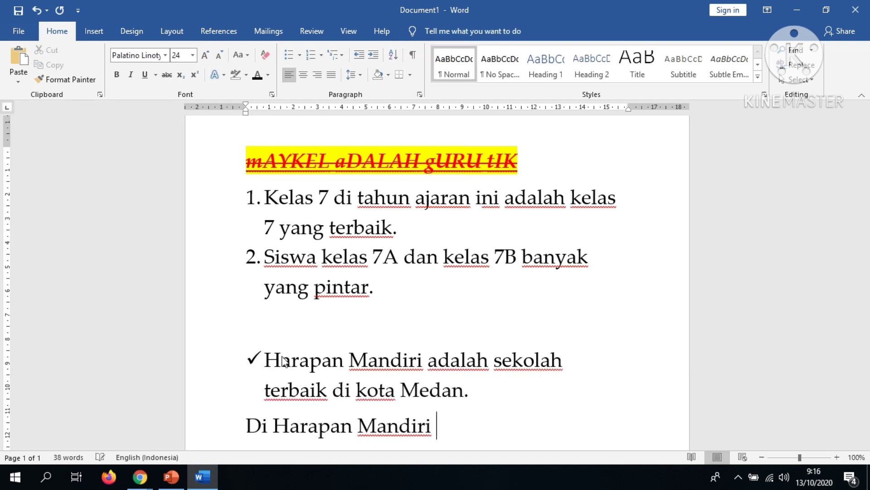
Continue the paragraph: 'terdapat banyak unit, baik itu unit TG/TK, SD, SMP, SMA maupun SMK.'
type("terdapat banyak unit, baik itu unit SD,")
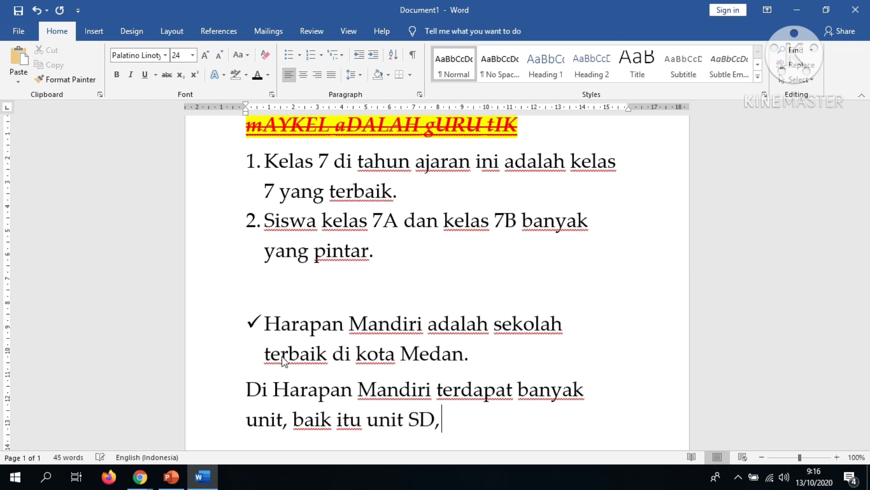
type(" SM")
key("BackSpace")
key("BackSpace")
key("BackSpace")
key("BackSpace")
key("BackSpace")
key("BackSpace")
type("TK,")
key("BackSpace")
key("BackSpace")
key("BackSpace")
type("G,")
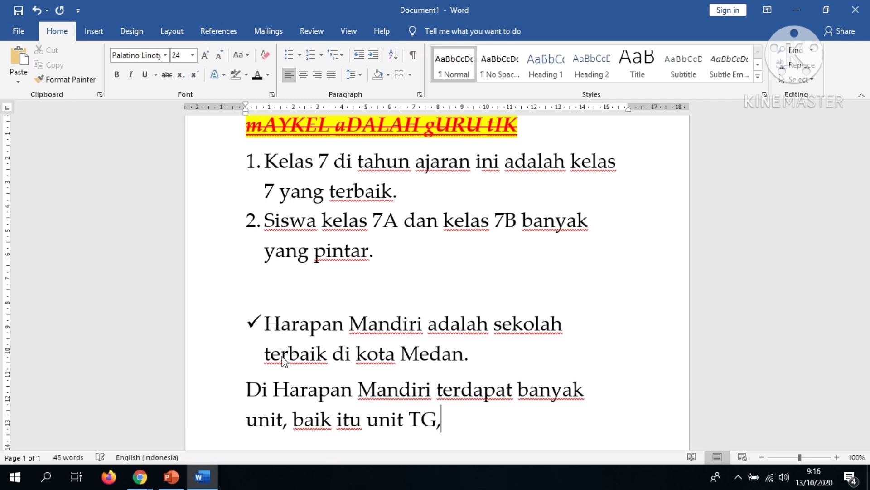
key("BackSpace")
type("/TG")
key("BackSpace")
type("K, SD, SM,")
key("BackSpace")
type("P, SMA maupun SMK.")
left_click(245, 359)
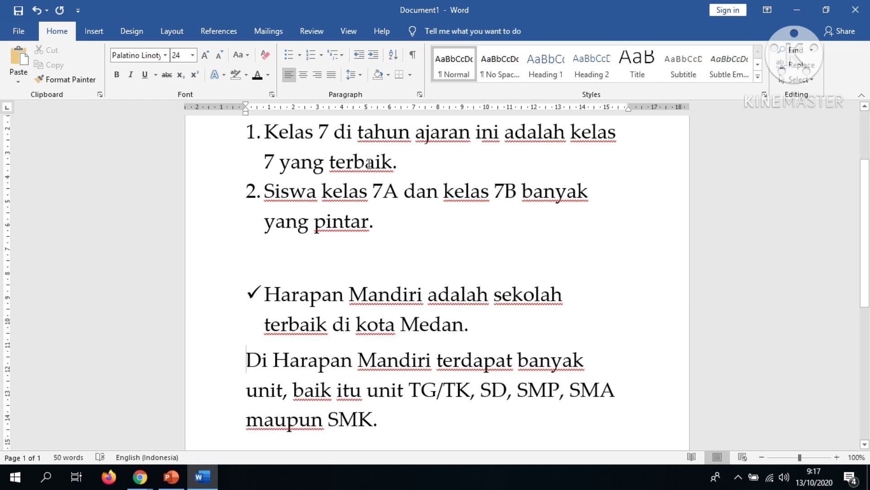
Give the units paragraph a diamond multilevel bullet and indent it as a sub-item
left_click(342, 55)
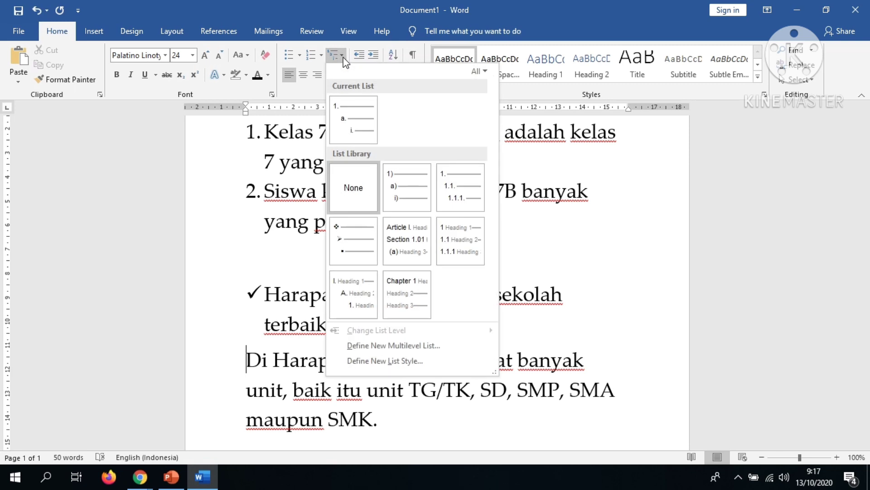
left_click(354, 240)
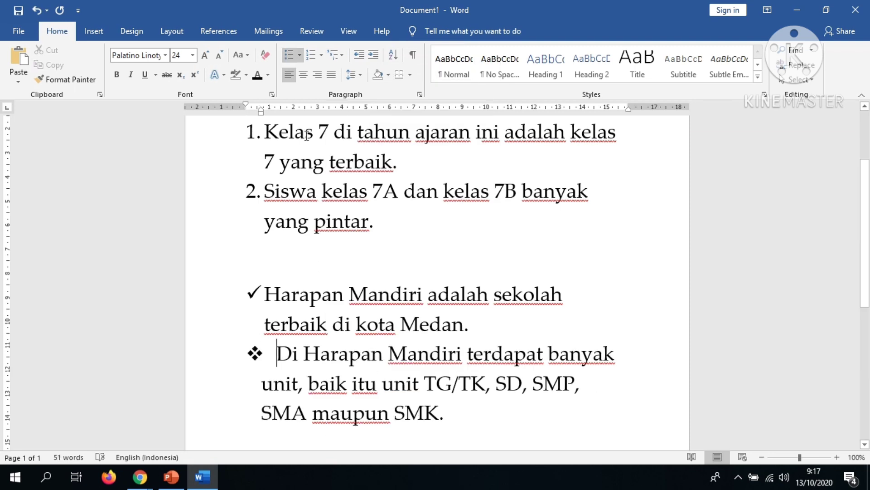
left_click_drag(260, 114, 277, 115)
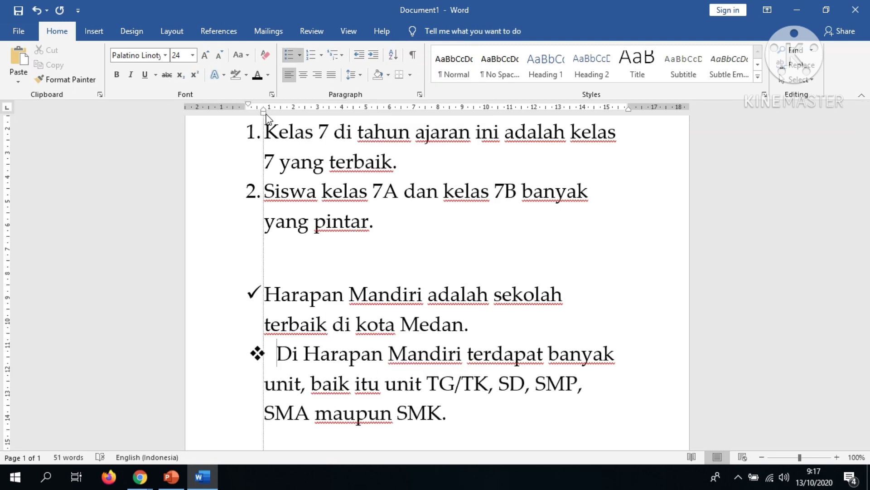
left_click_drag(278, 116, 280, 115)
Add two new lines after 'SMK.' so an empty line follows the list
left_click(538, 422)
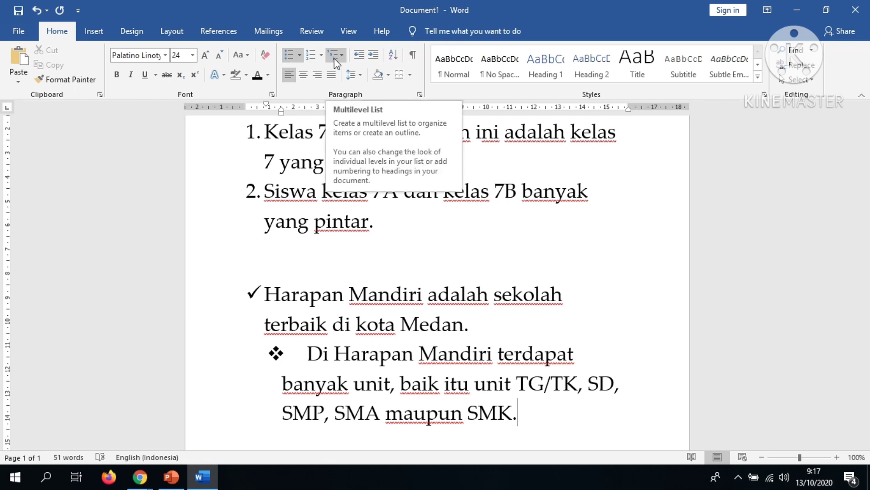
key("Return")
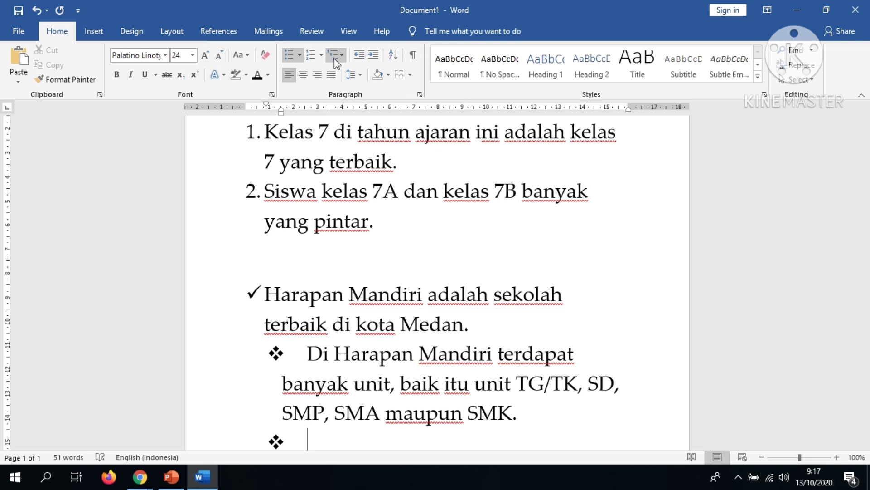
key("Return")
key("Return")
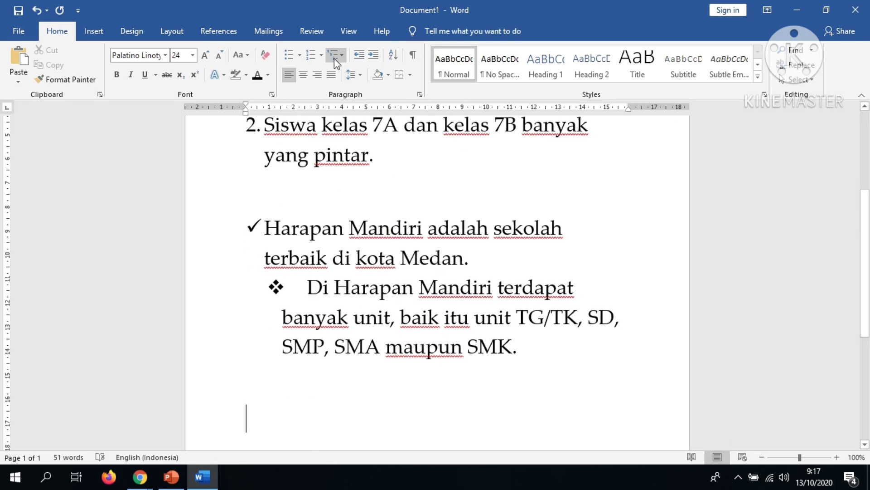
Type the sentence giving Harapan Mandiri's street address and indent that paragraph one step
type("Harapa")
key("BackSpace")
key("BackSpace")
type("apan Mandiri terletak di Jl. Brigjend Zein ")
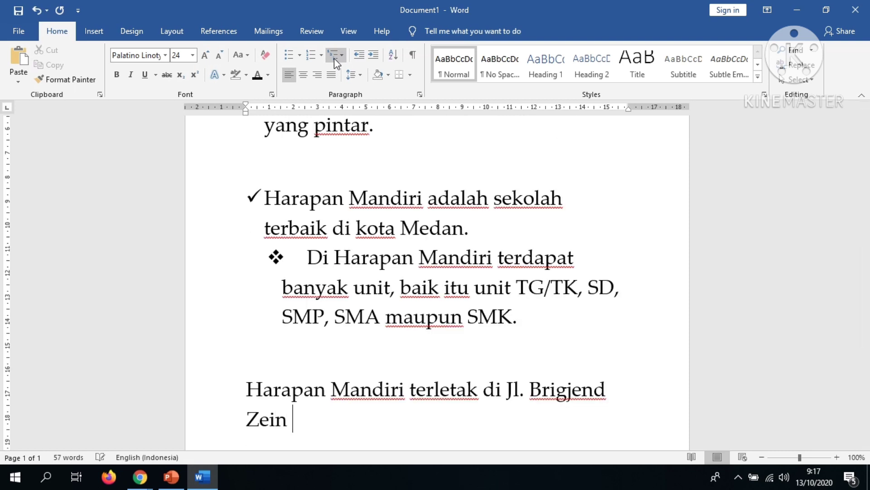
type("Hamid No. 40")
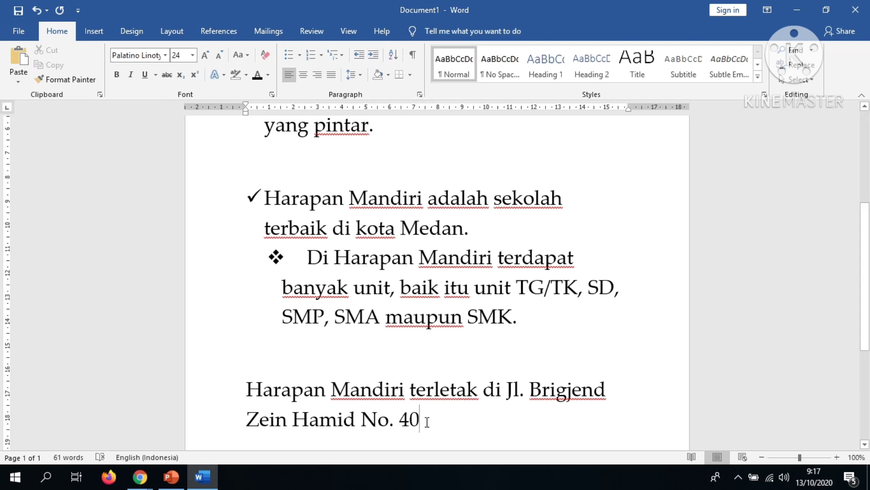
left_click_drag(426, 419, 394, 413)
left_click(281, 390)
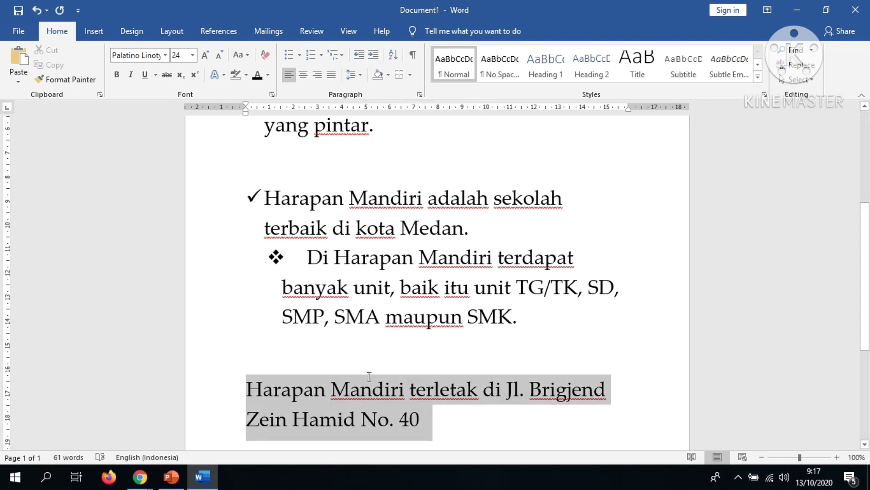
left_click(373, 56)
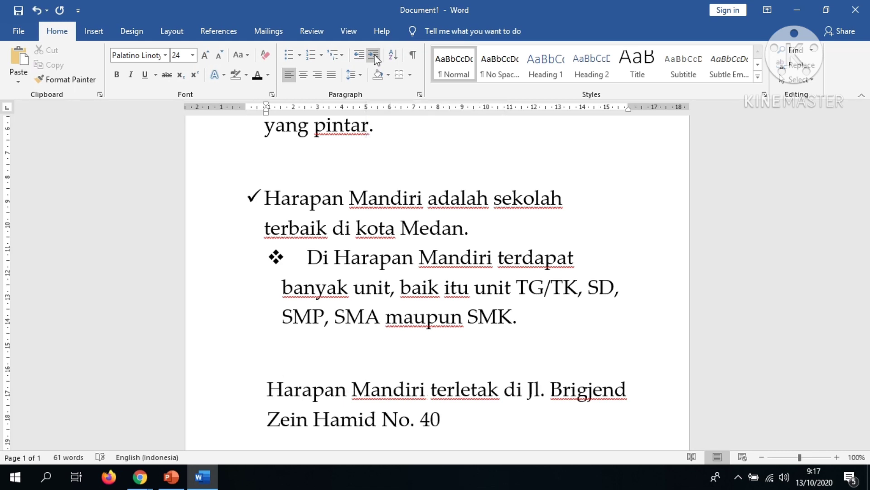
left_click(246, 385)
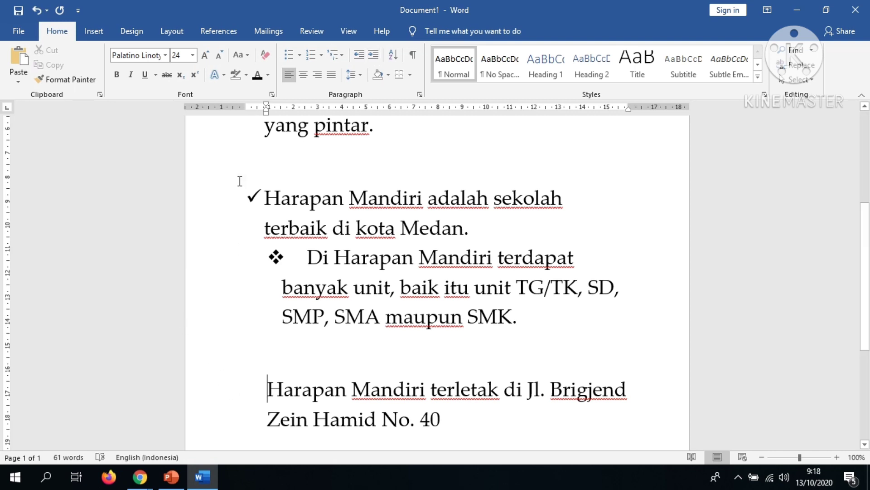
Return the address paragraph flush to the left margin, trying then removing a Tab first-line indent
left_click_drag(244, 105, 244, 105)
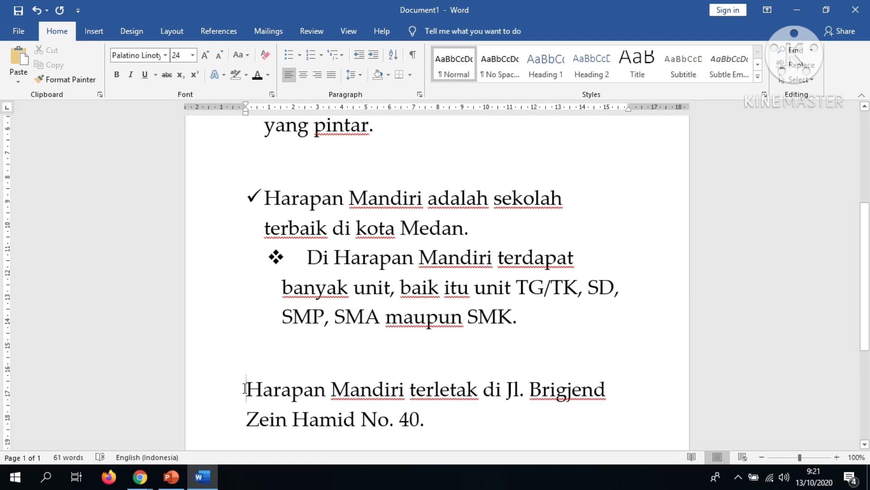
left_click(245, 389)
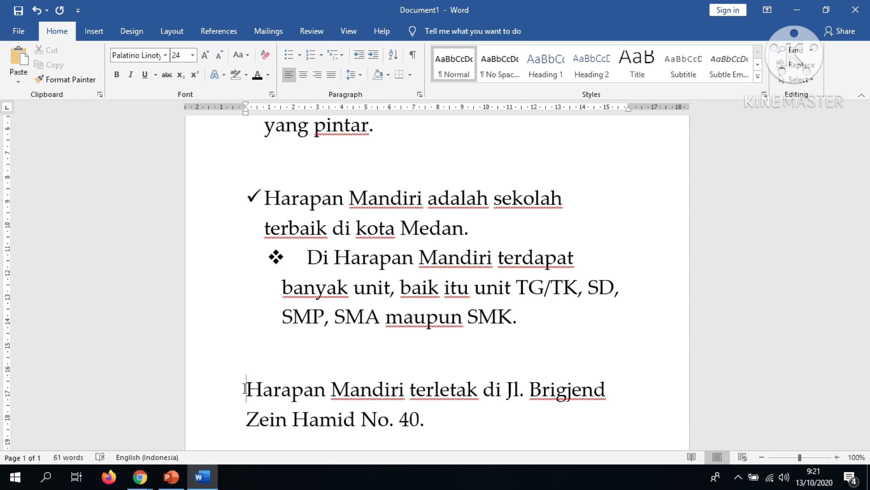
key("Tab")
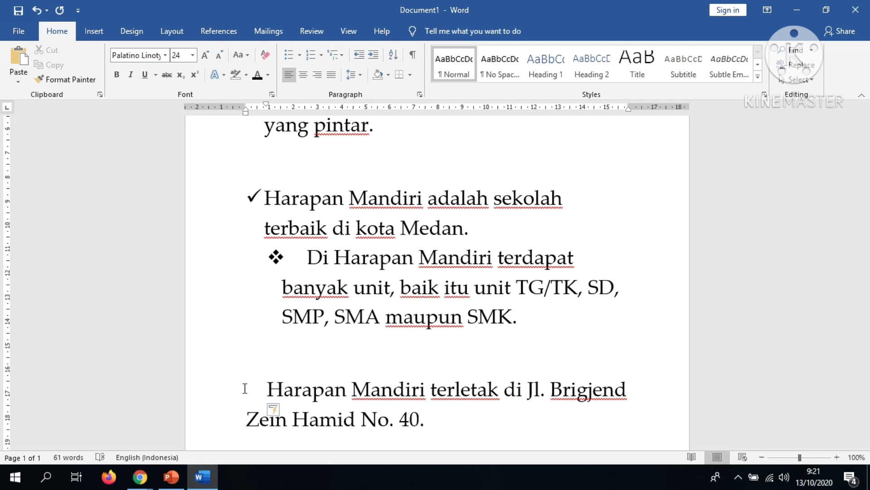
key("BackSpace")
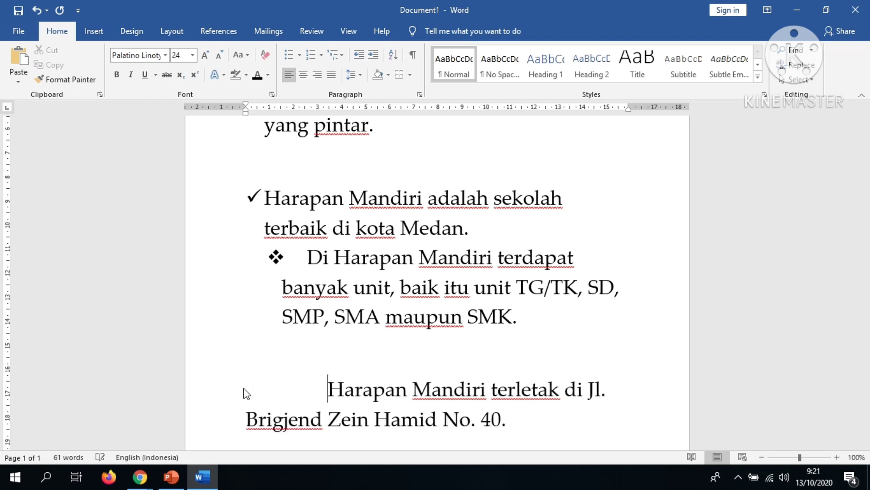
key("BackSpace")
key("BackSpace")
key("BackSpace")
key("BackSpace")
key("BackSpace")
key("BackSpace")
key("BackSpace")
key("BackSpace")
key("BackSpace")
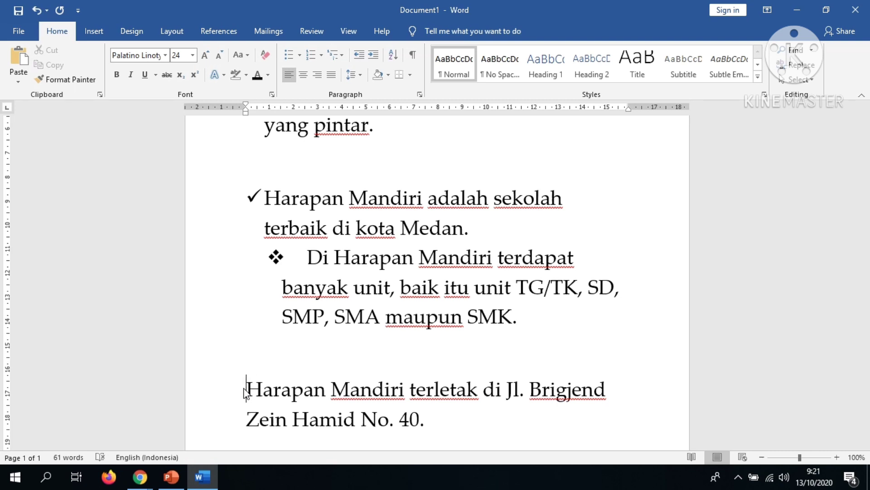
key("Tab")
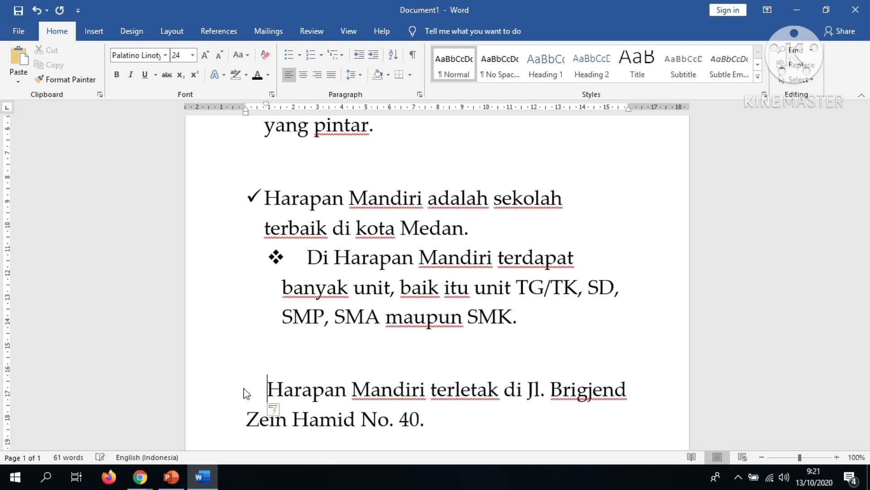
key("Tab")
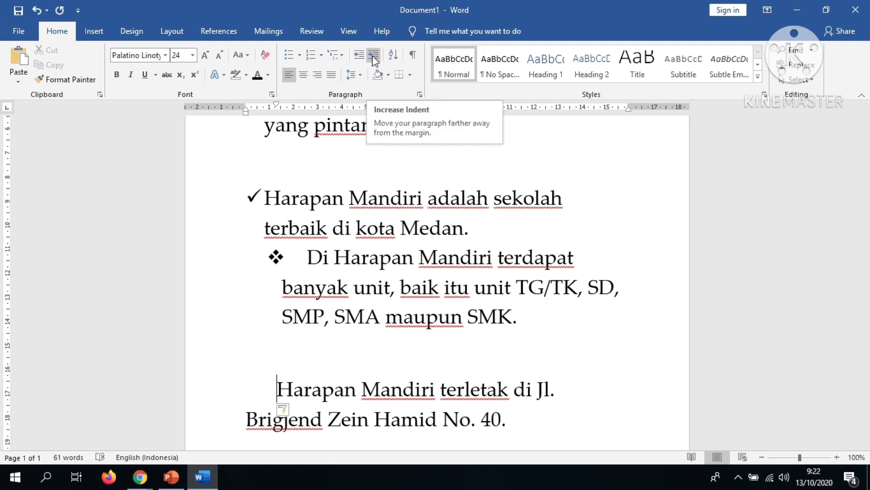
key("BackSpace")
key("BackSpace")
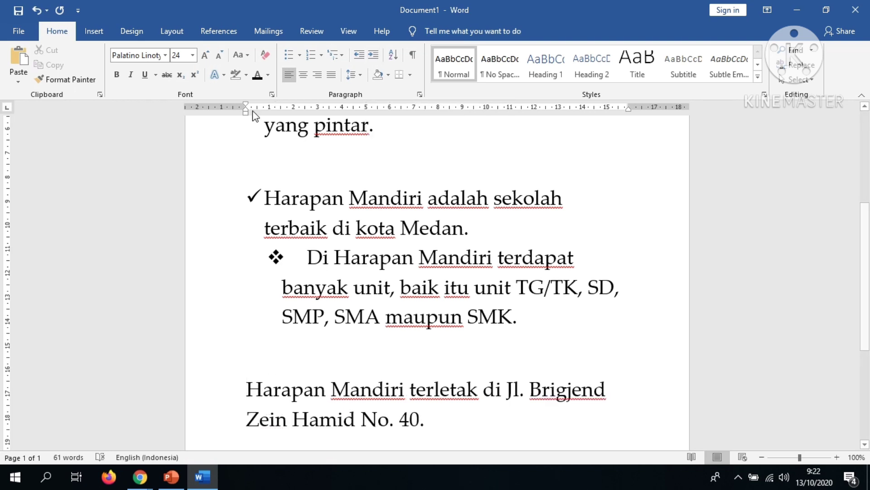
left_click_drag(246, 109, 246, 109)
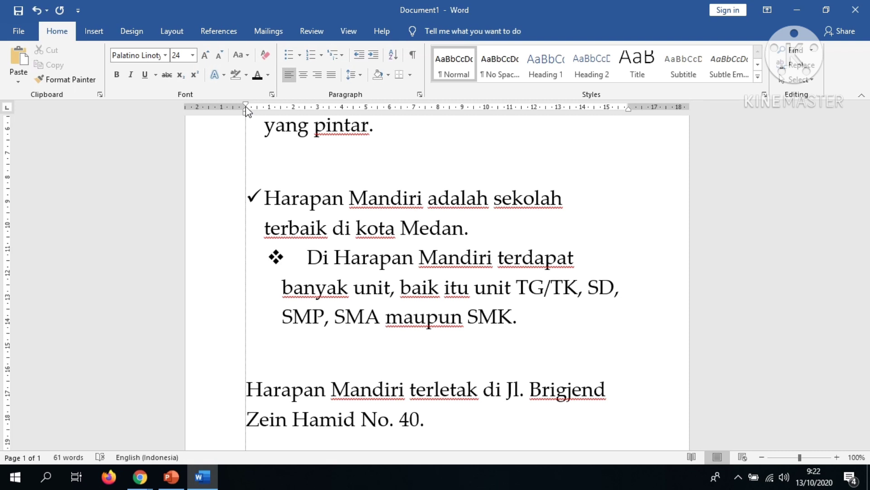
left_click_drag(247, 112, 247, 111)
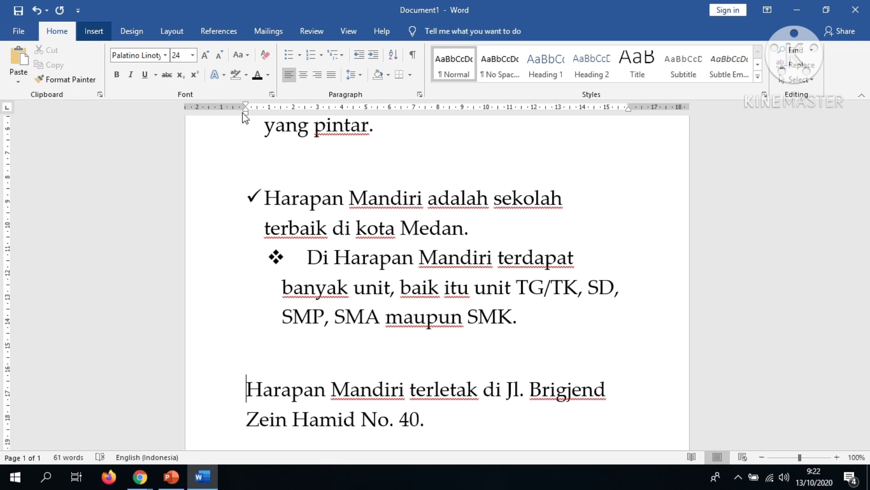
Scroll down and test the ruler's indent markers, leaving the address paragraph flush left
scroll(207, 108, "down", 1)
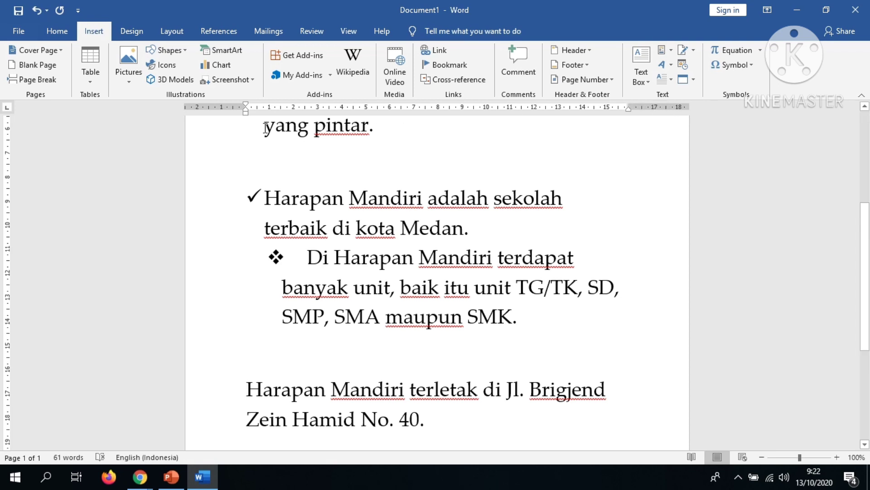
left_click_drag(246, 109, 247, 111)
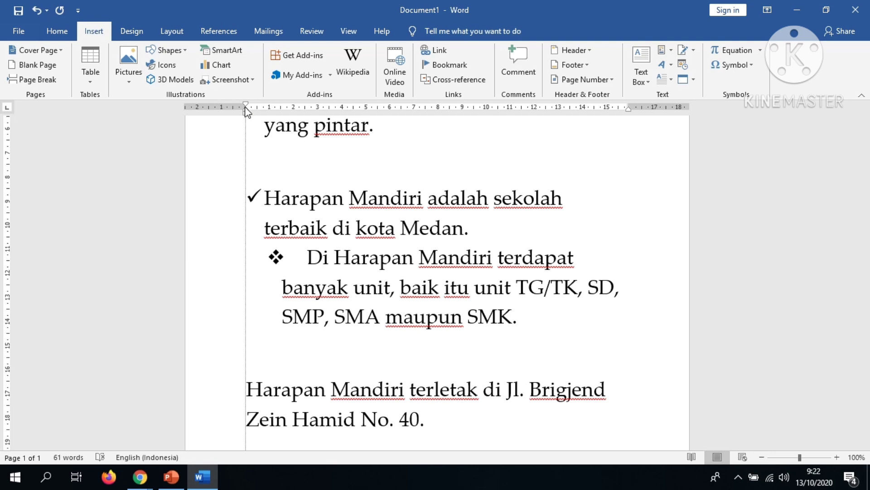
left_click_drag(245, 107, 245, 107)
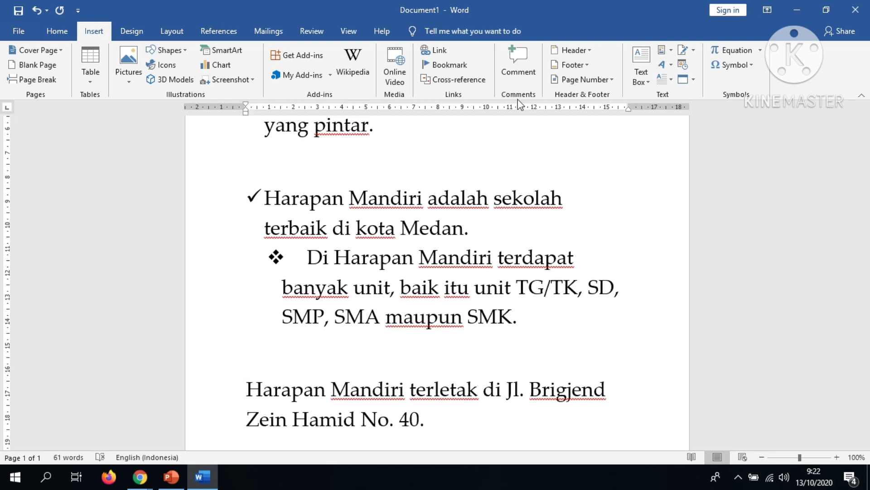
left_click_drag(629, 106, 629, 106)
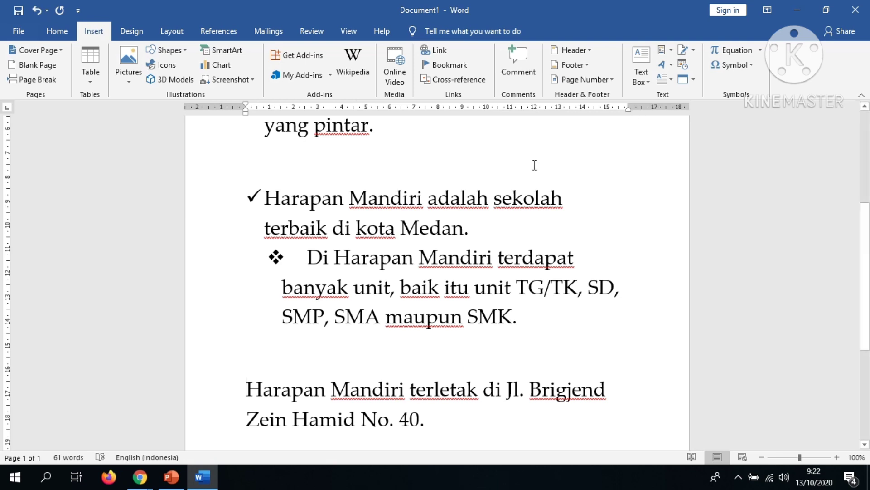
left_click(57, 31)
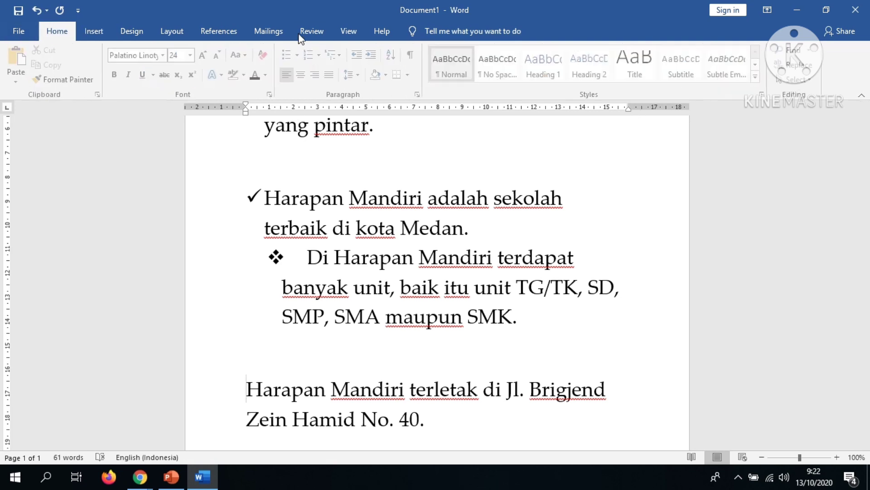
left_click(376, 58)
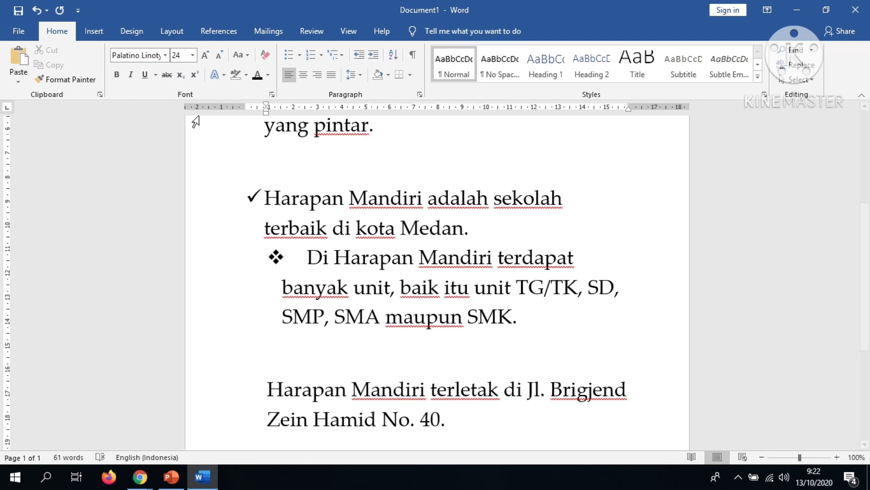
left_click_drag(244, 106, 244, 107)
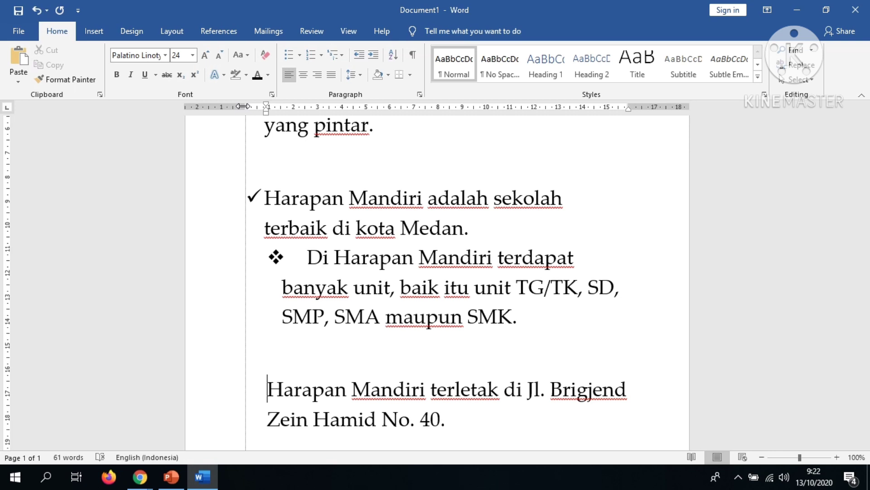
left_click(373, 54)
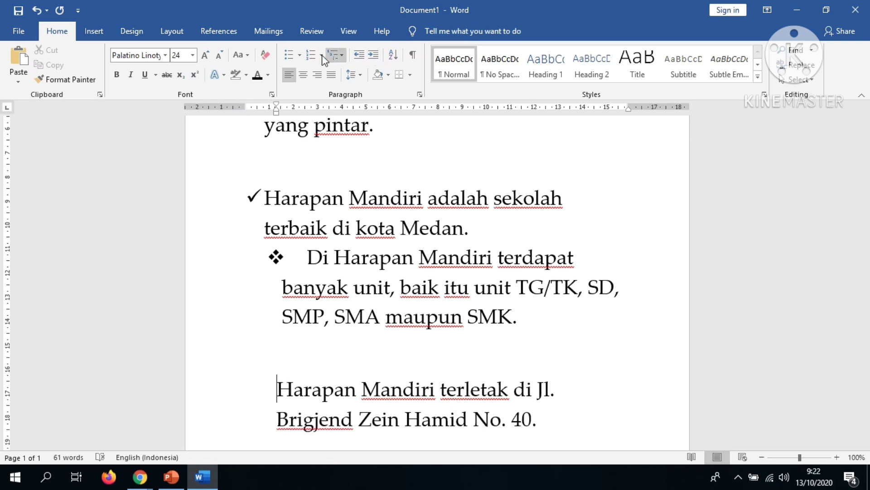
left_click_drag(246, 105, 246, 105)
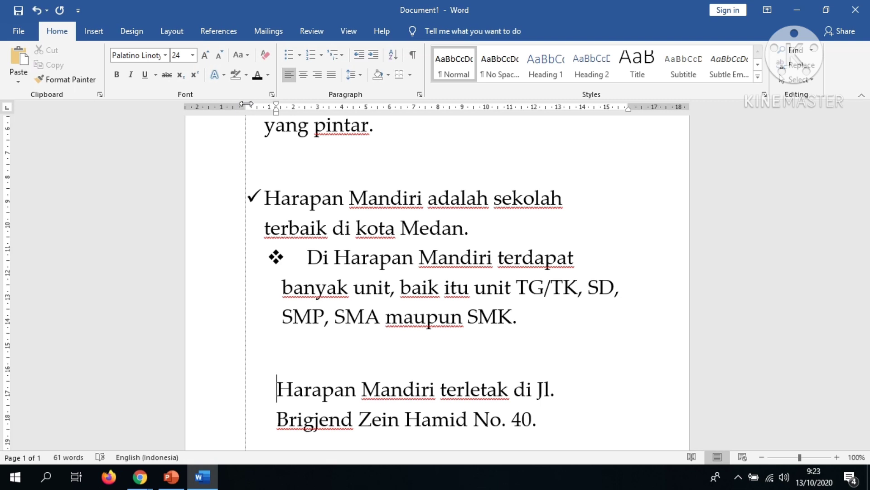
left_click(360, 58)
left_click(360, 58)
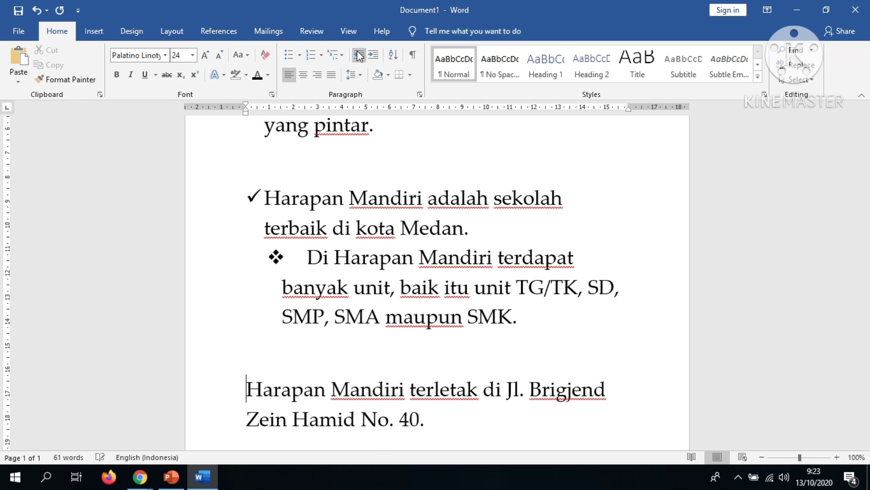
left_click_drag(245, 109, 245, 108)
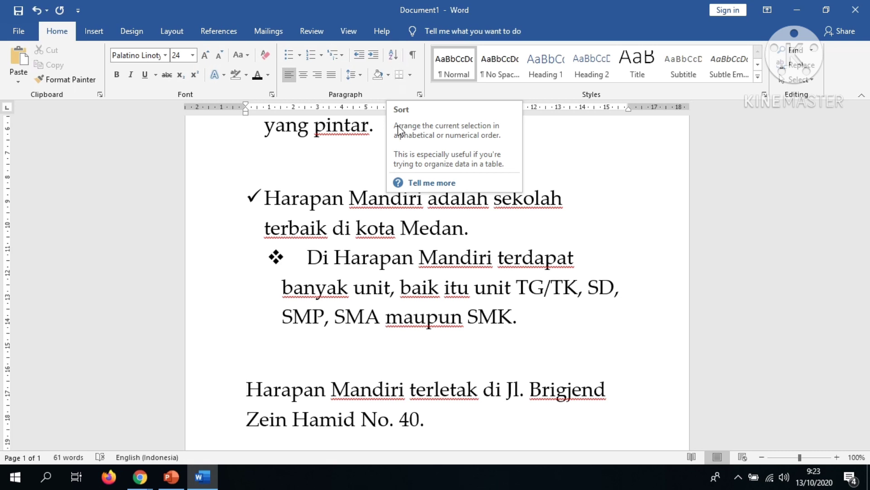
left_click(435, 413)
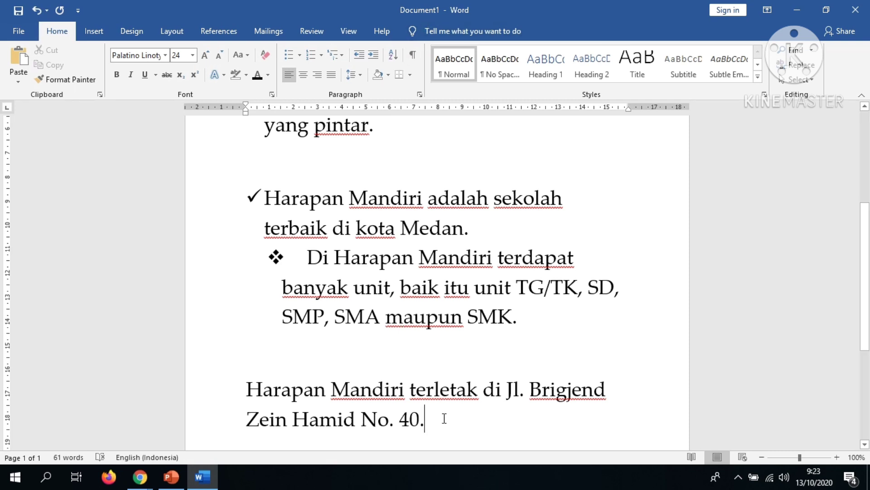
Select the address paragraph and show paragraph marks and formatting symbols
left_click(413, 389)
triple_click(294, 390)
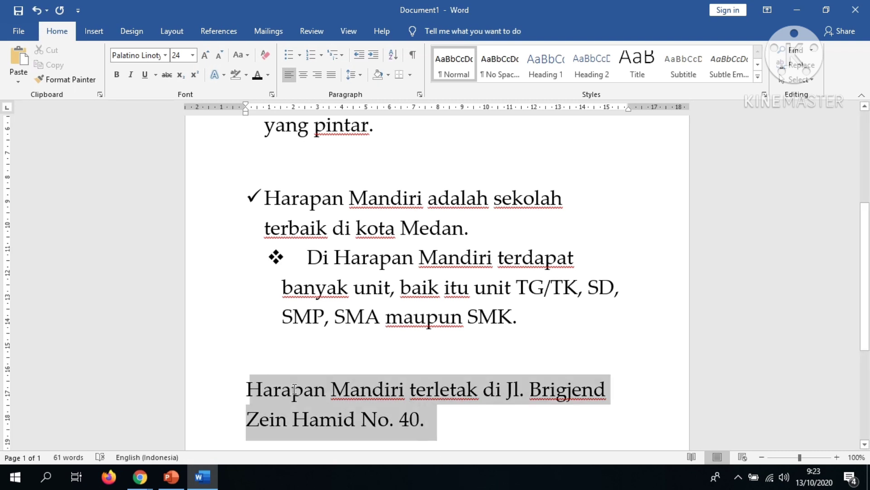
left_click(414, 57)
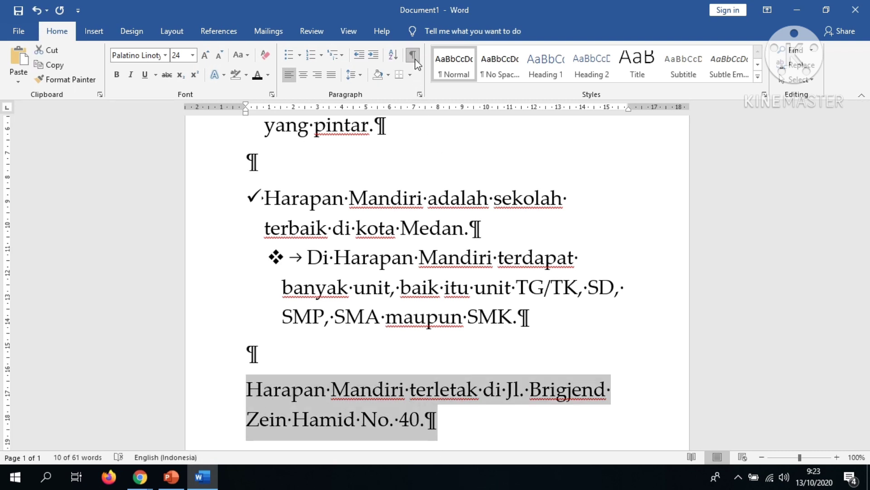
left_click(276, 162)
left_click(276, 355)
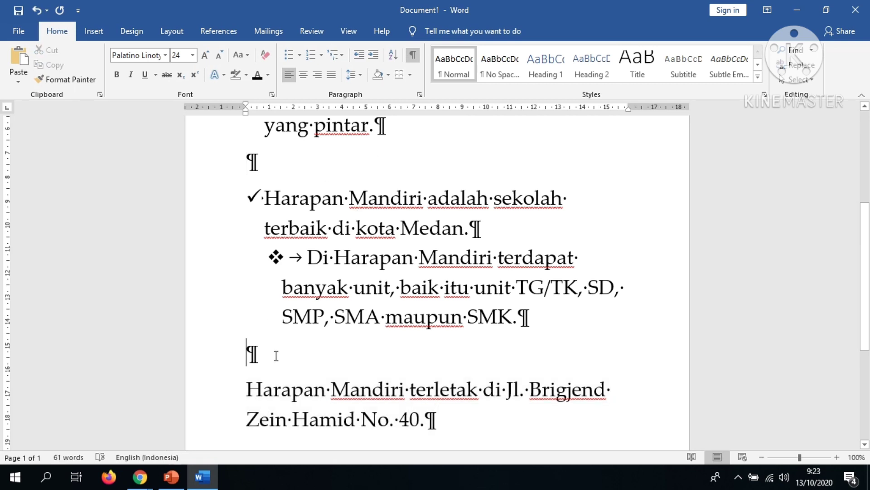
left_click(544, 317)
left_click(550, 219)
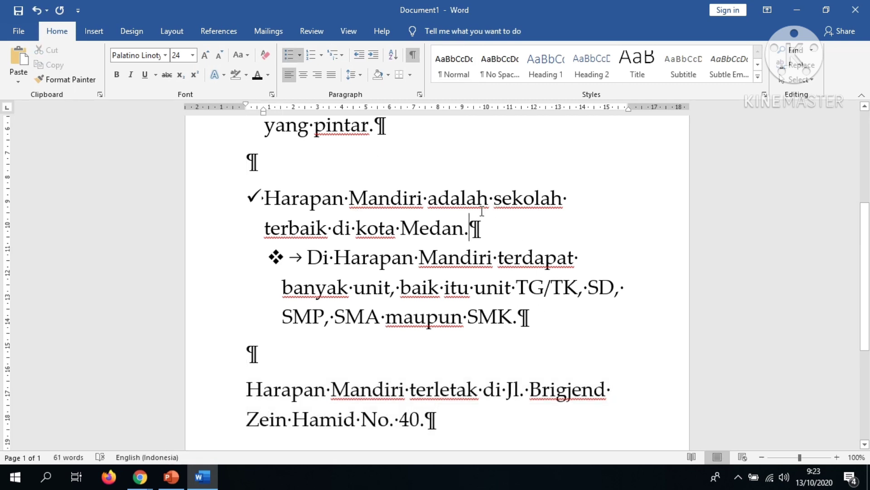
left_click(396, 164)
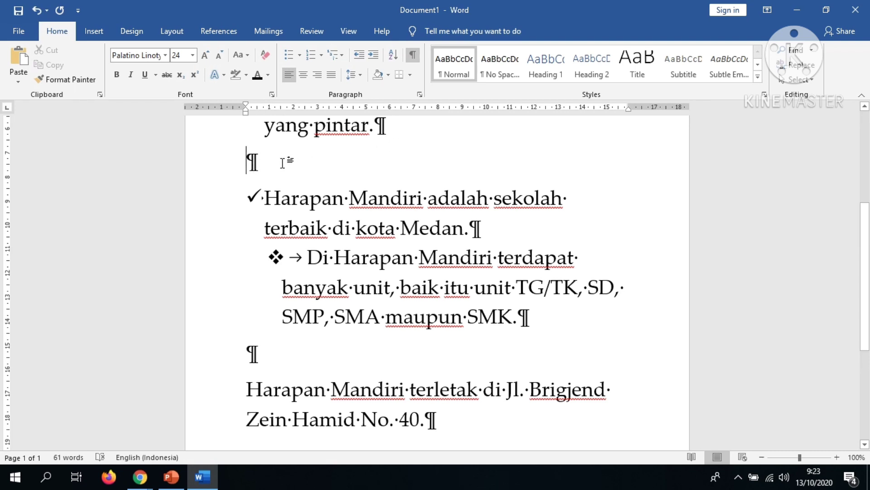
Check the list lines, then insert and delete an extra empty paragraph above the checkmark item
left_click(421, 129)
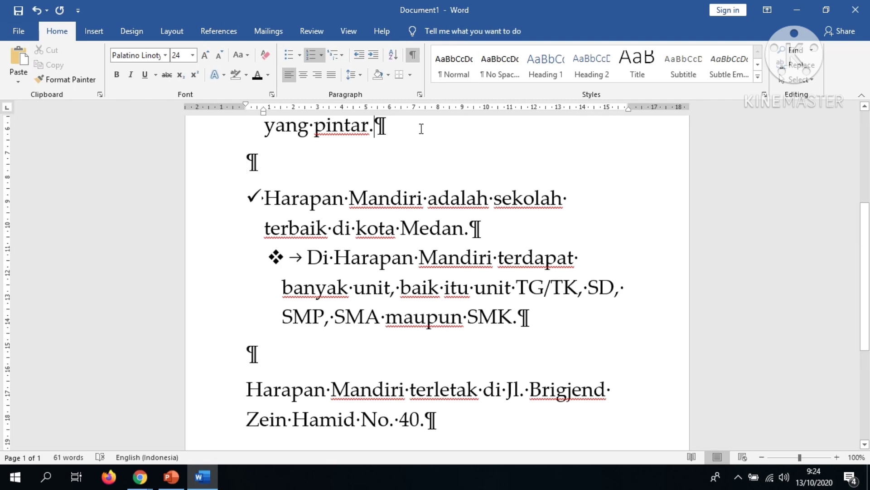
left_click(353, 162)
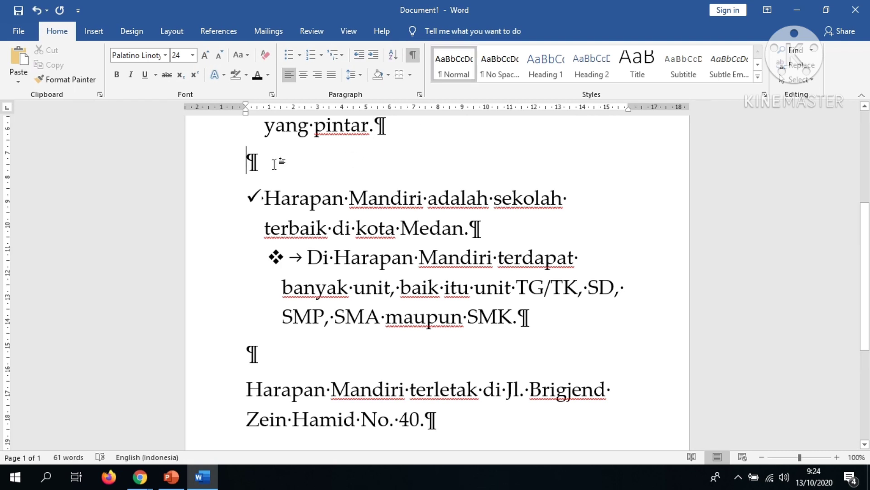
left_click(264, 200)
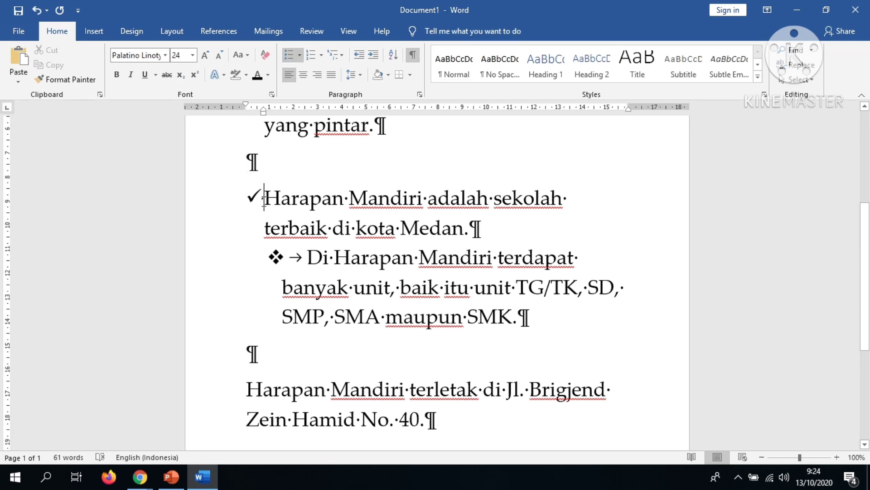
left_click(511, 228)
left_click(291, 158)
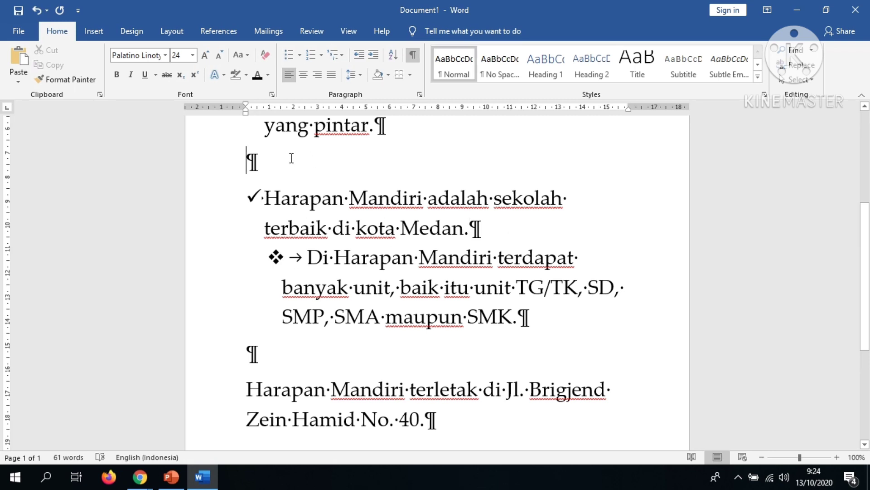
key("Return")
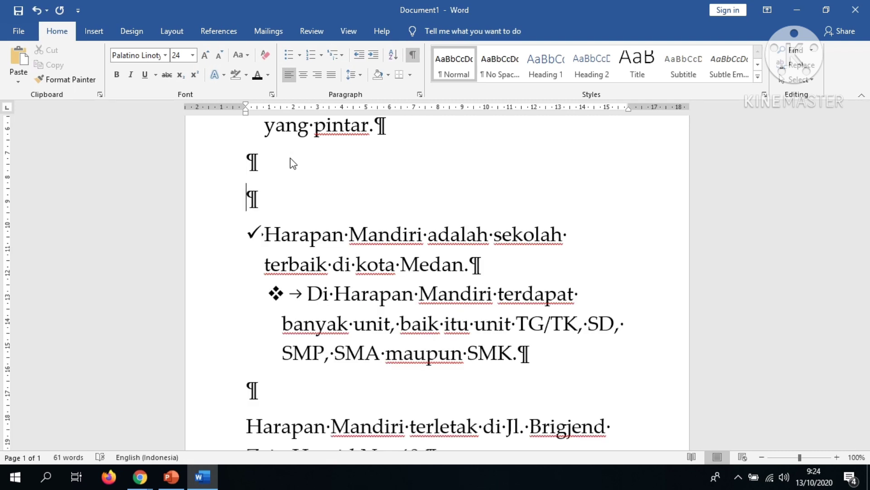
key("Delete")
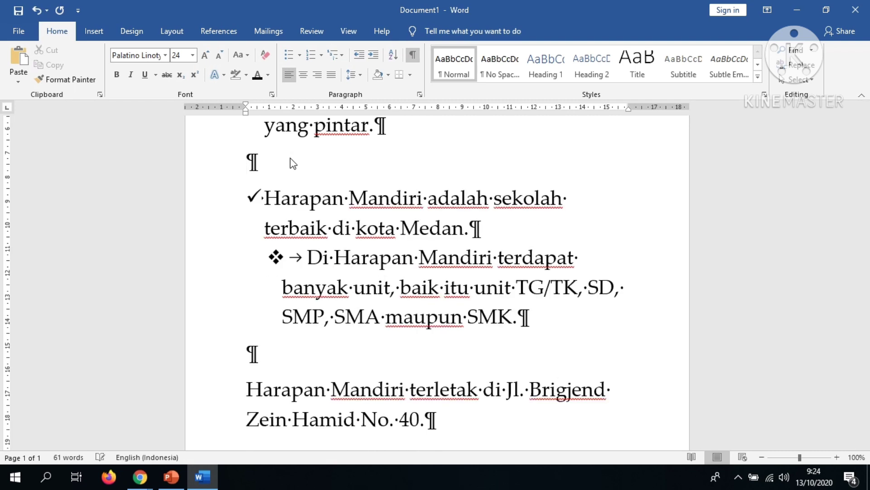
key("Down")
key("Down")
key("Down")
key("Down")
key("Down")
key("Down")
Try a Tab first-line indent on the address paragraph, then remove it
key("Tab")
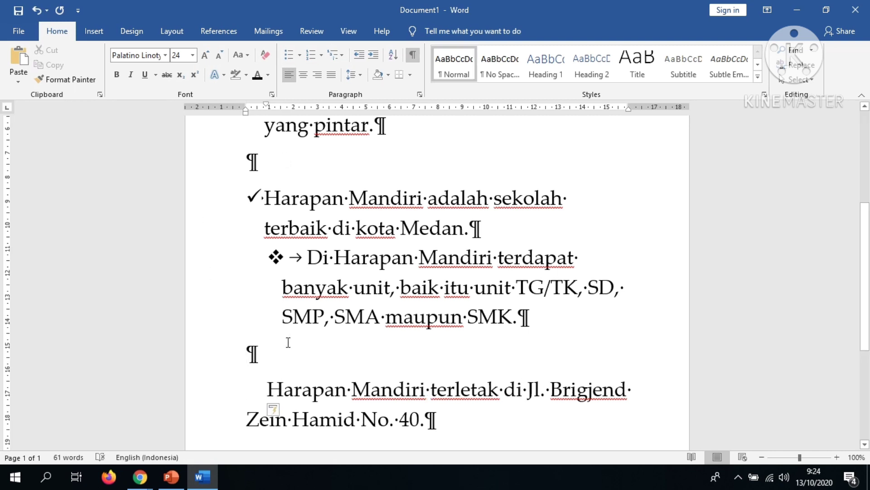
left_click(277, 411)
left_click(343, 284)
key("BackSpace")
Add two empty paragraphs after the address paragraph
left_click(455, 411)
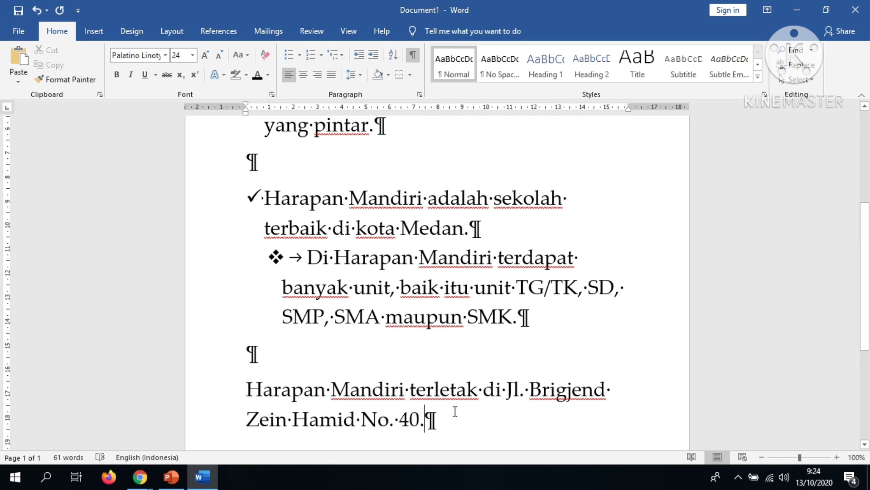
key("Return")
key("Return")
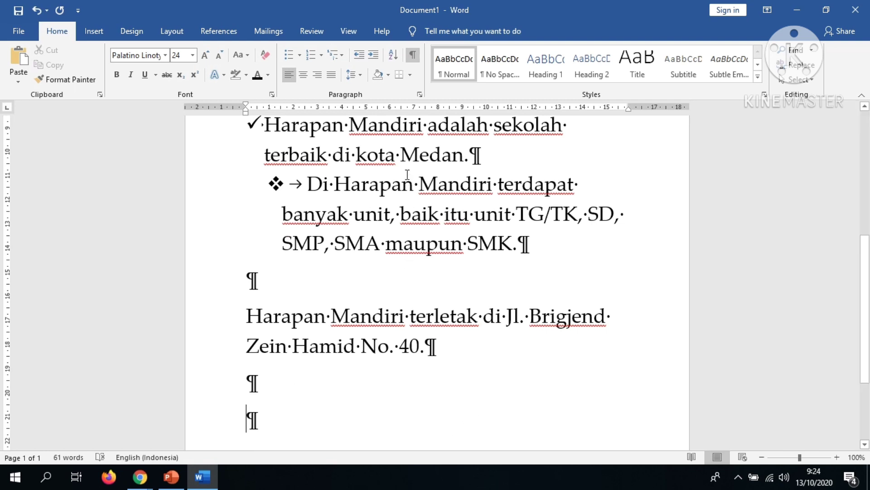
left_click(270, 289)
Hide formatting marks, remove the blank paragraphs and select the address paragraph
left_click(415, 56)
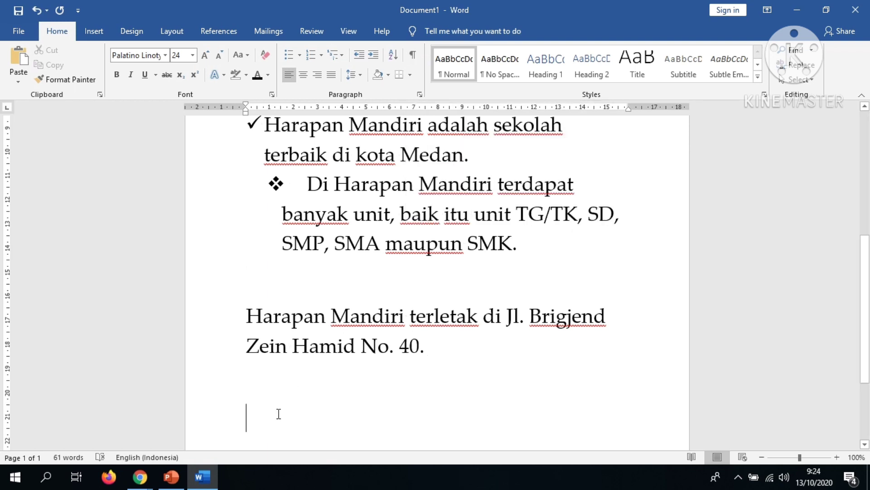
key("BackSpace")
key("BackSpace")
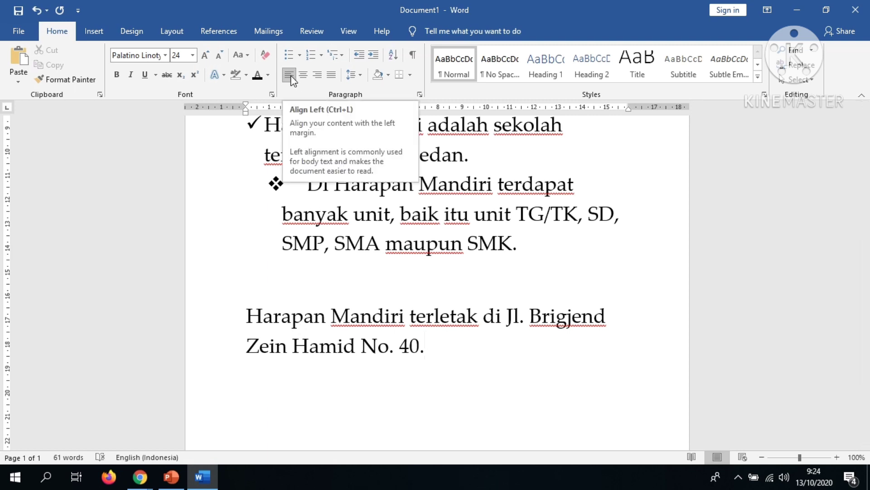
mouse_move(452, 357)
left_mouse_down()
mouse_move(291, 307)
mouse_move(273, 317)
left_mouse_up()
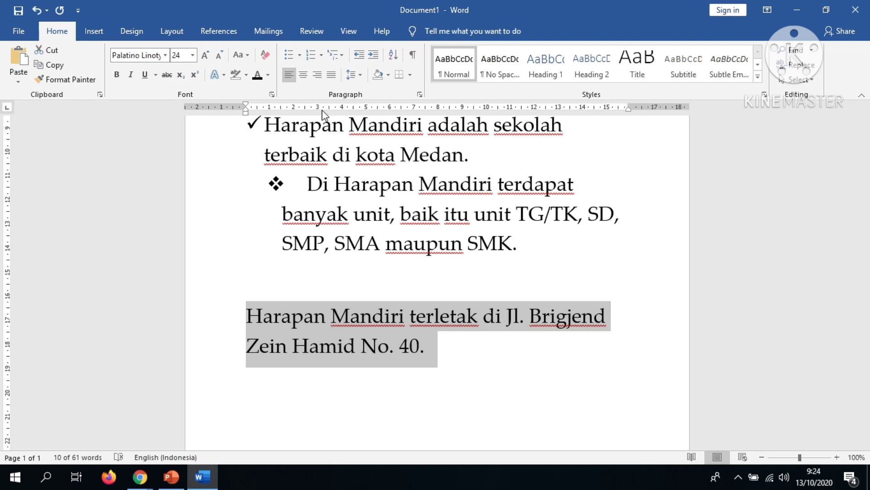
Try center, right and left alignment on the address paragraph, ending on justified
left_click(305, 79)
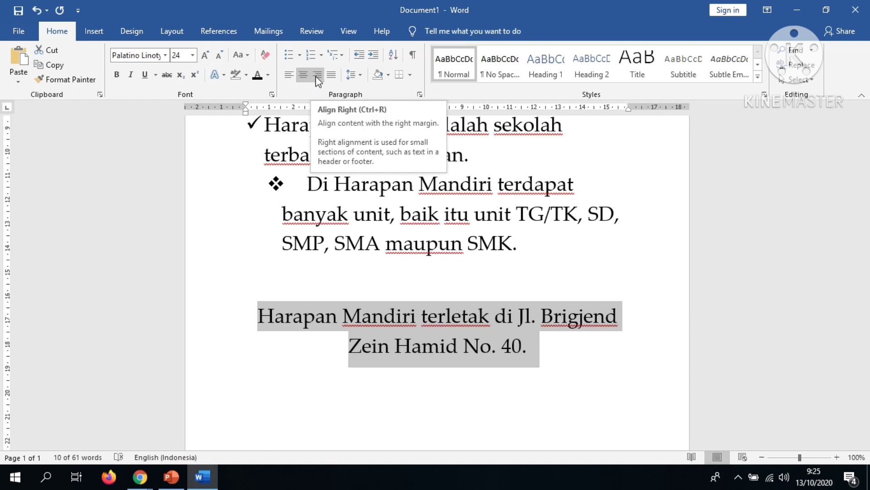
left_click(317, 75)
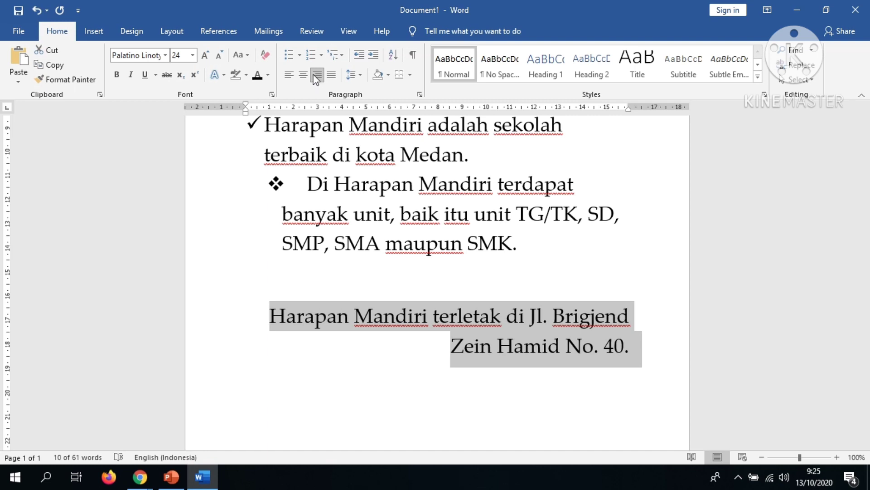
left_click(289, 75)
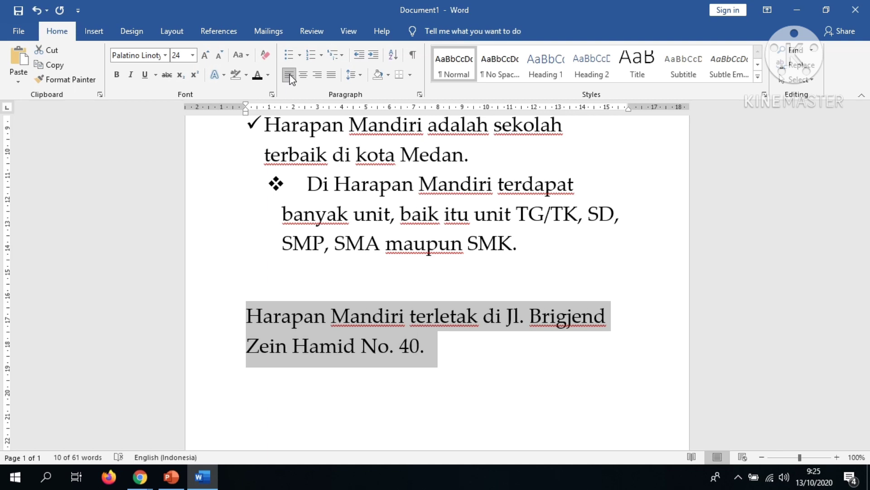
mouse_move(312, 116)
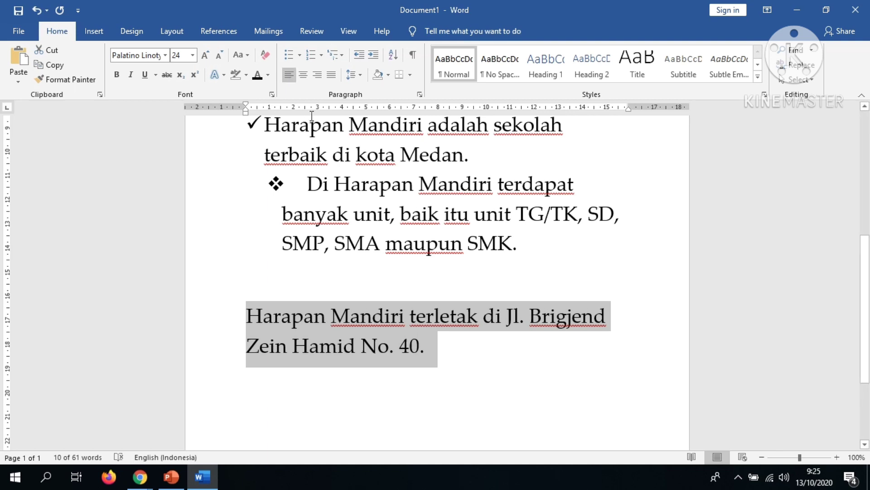
left_click(304, 78)
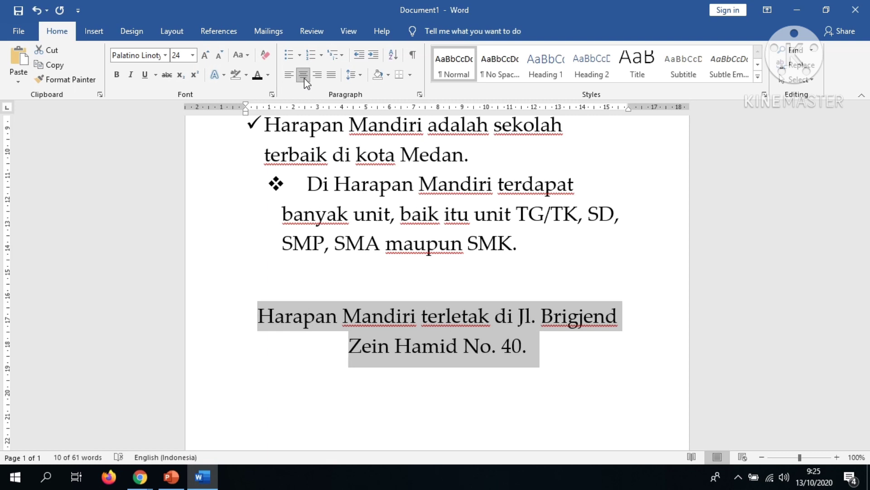
left_click(317, 80)
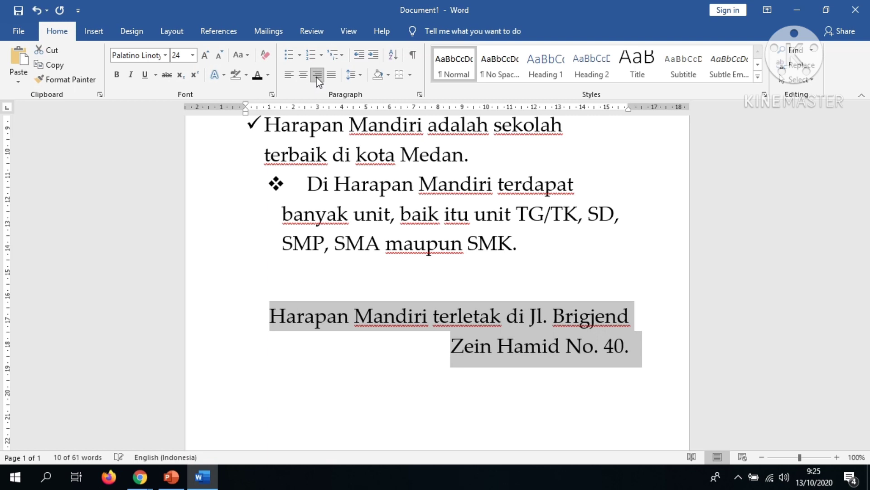
left_click(288, 78)
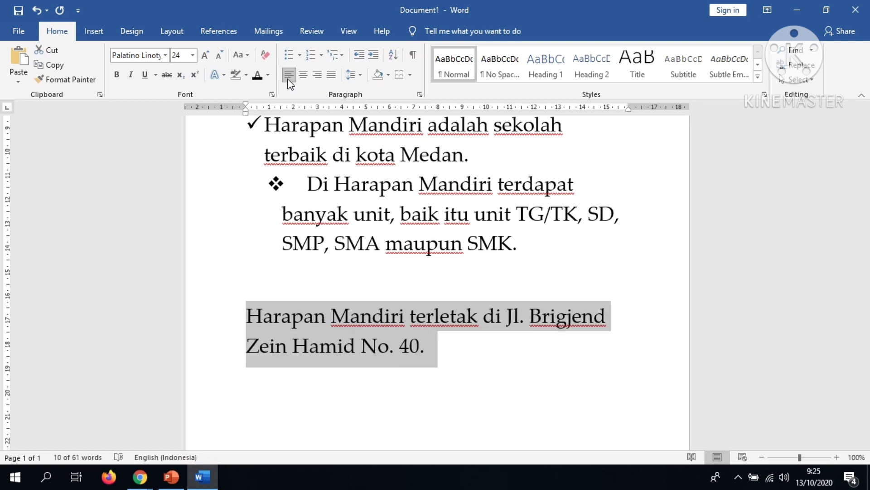
left_click(332, 76)
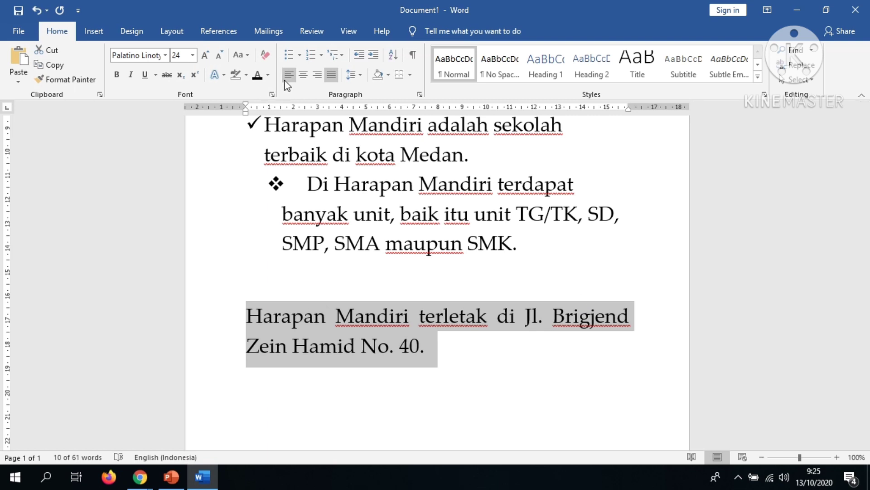
Set the address paragraph to left alignment
left_click_drag(245, 113, 246, 115)
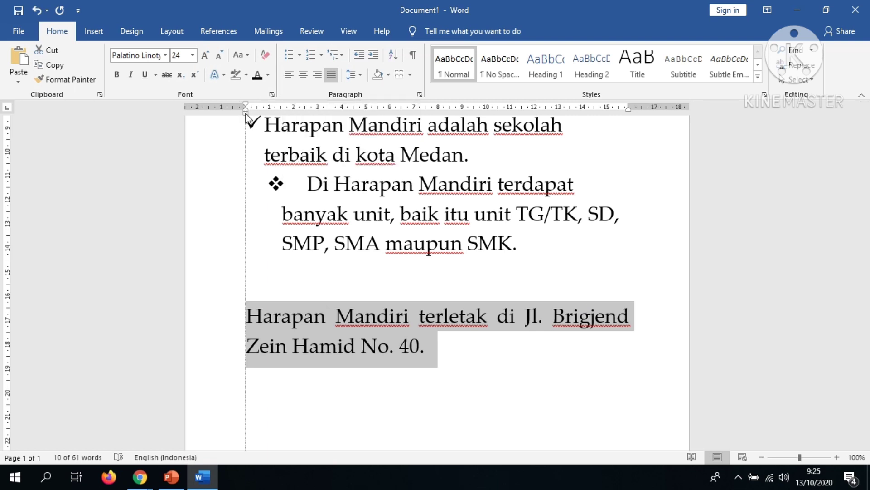
left_click_drag(628, 111, 628, 110)
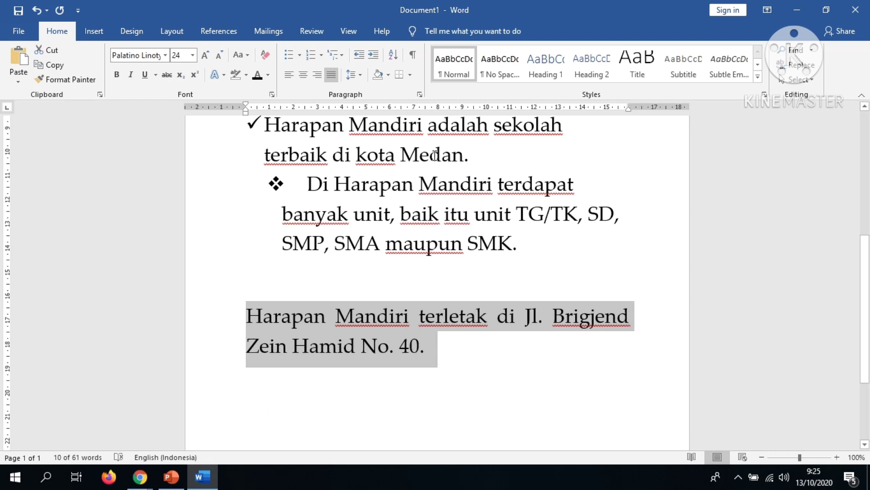
left_click(288, 74)
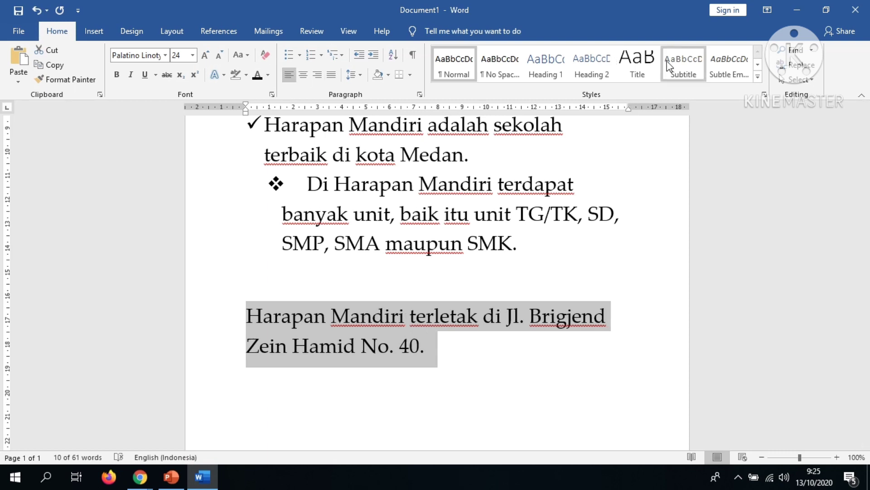
left_click_drag(629, 110, 629, 112)
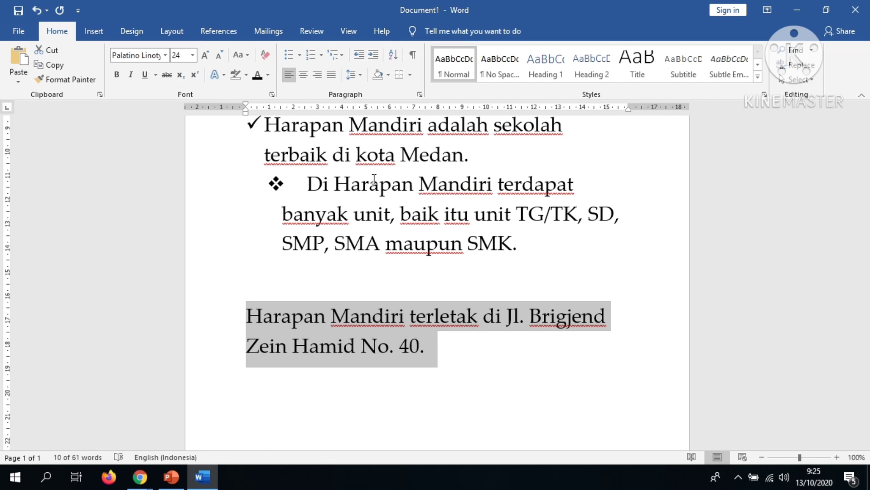
left_click_drag(244, 114, 245, 115)
Show the line-spacing choices, 1,0 to 3,0, for the address paragraph
left_click(361, 76)
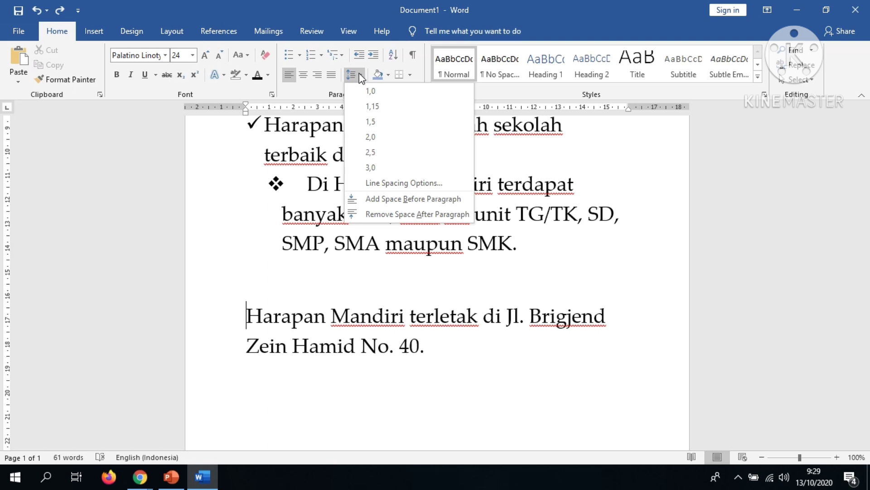
Shade the address paragraph light blue and add an unshaded empty line after "40."
left_click(387, 76)
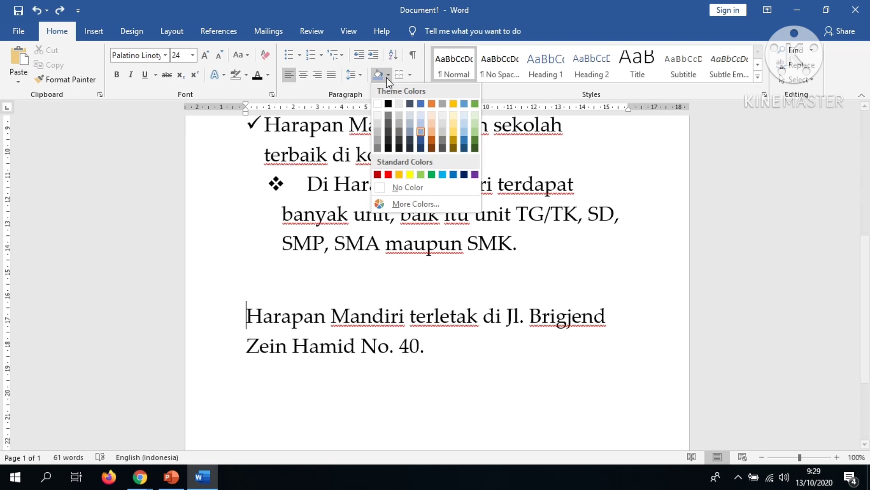
left_click(380, 74)
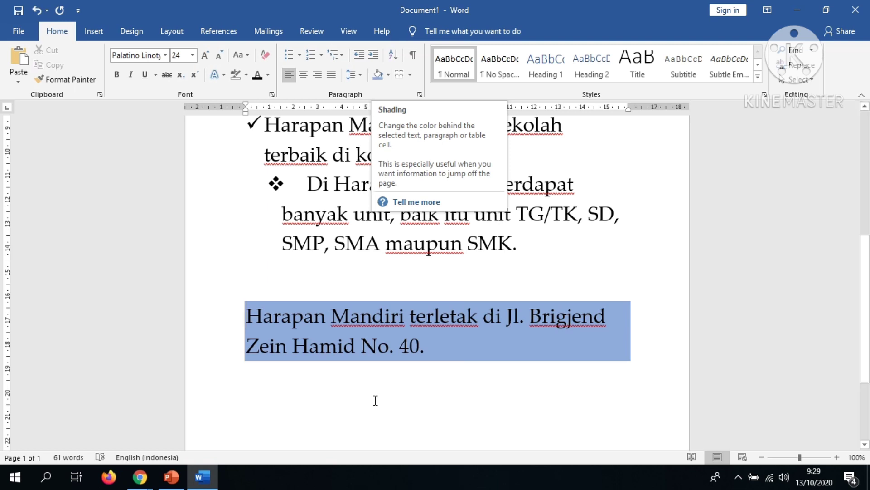
left_click(431, 347)
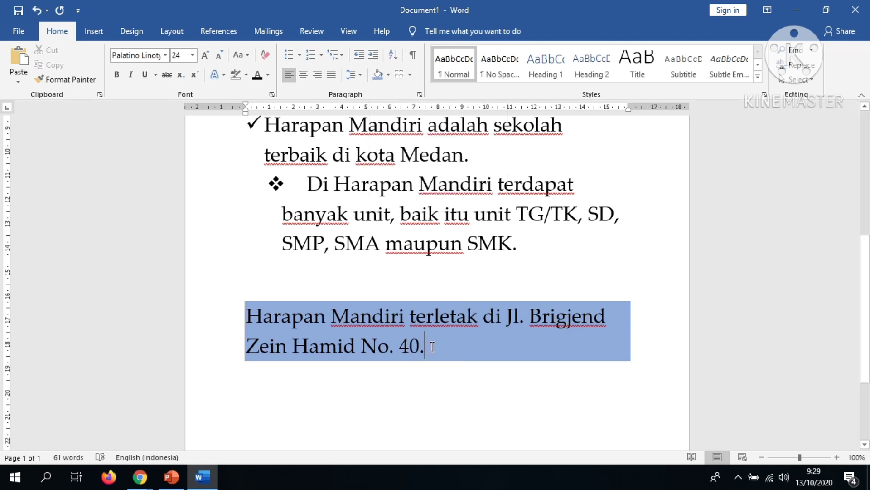
key("Return")
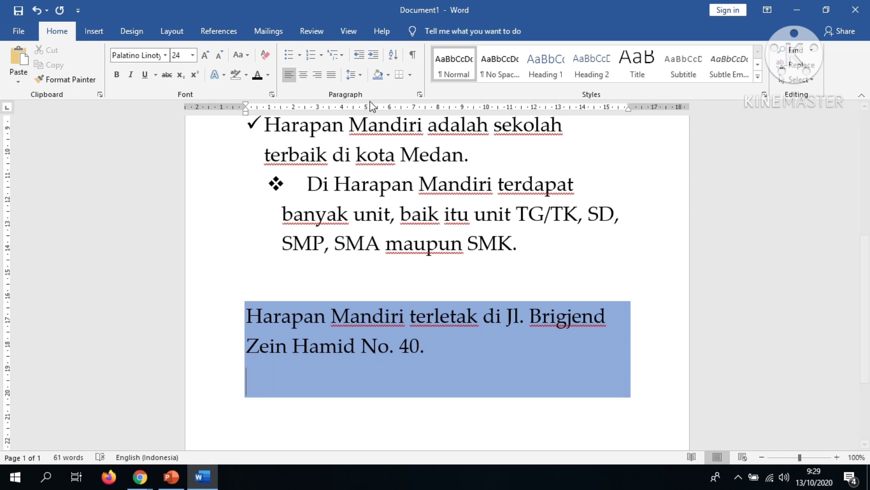
left_click(388, 75)
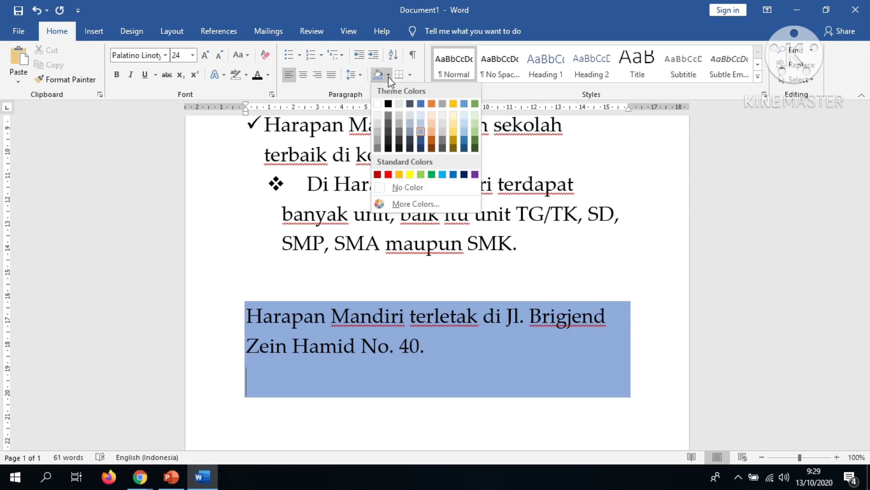
left_click(399, 187)
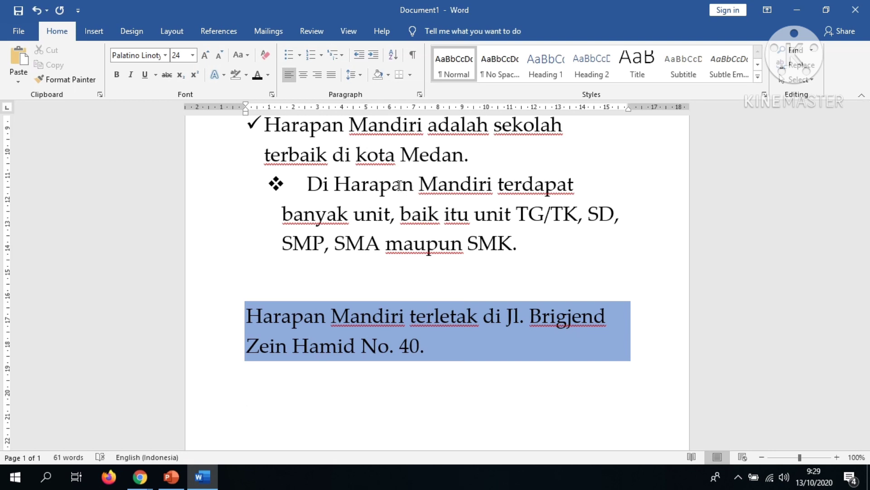
Retype the school's address sentence on the empty line and select it
type("Harapan ma")
key("BackSpace")
key("BackSpace")
type("Mandiri te")
key("BackSpace")
key("BackSpace")
key("BackSpace")
key("BackSpace")
key("BackSpace")
key("BackSpace")
type("diri terletak di Jl. Bri g")
key("BackSpace")
key("BackSpace")
type("gjend Ze")
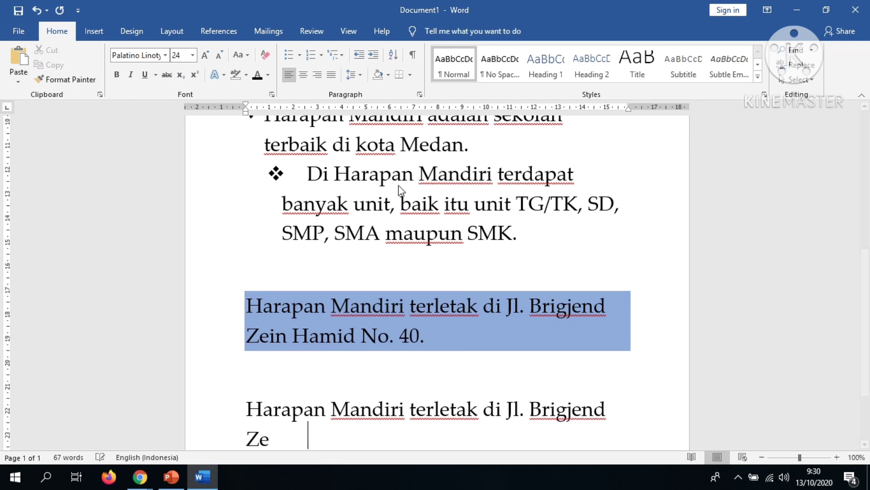
type("in Hamid No. 40.")
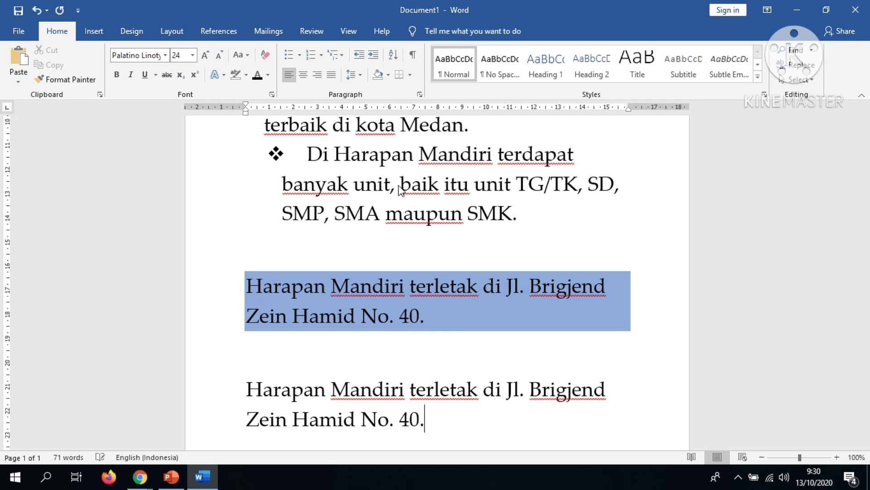
key("shift+Up")
key("shift+Up")
Highlight the retyped address paragraph in bright blue
key("shift+Right")
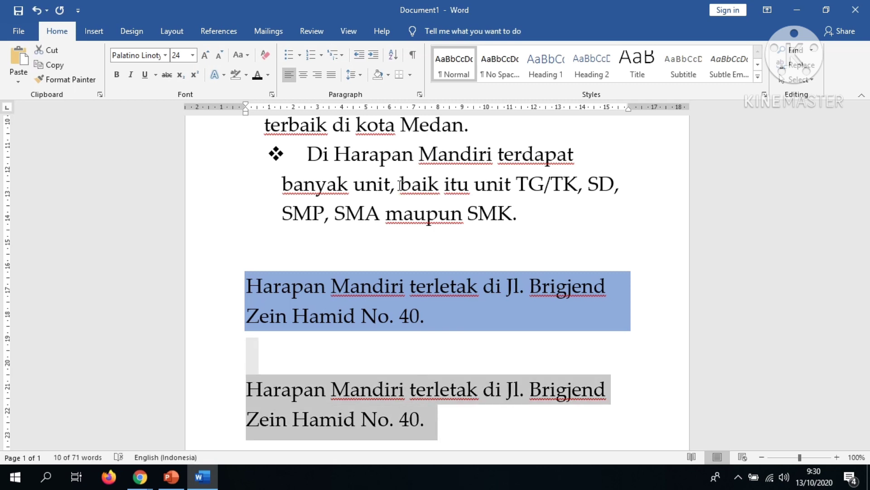
left_click(247, 75)
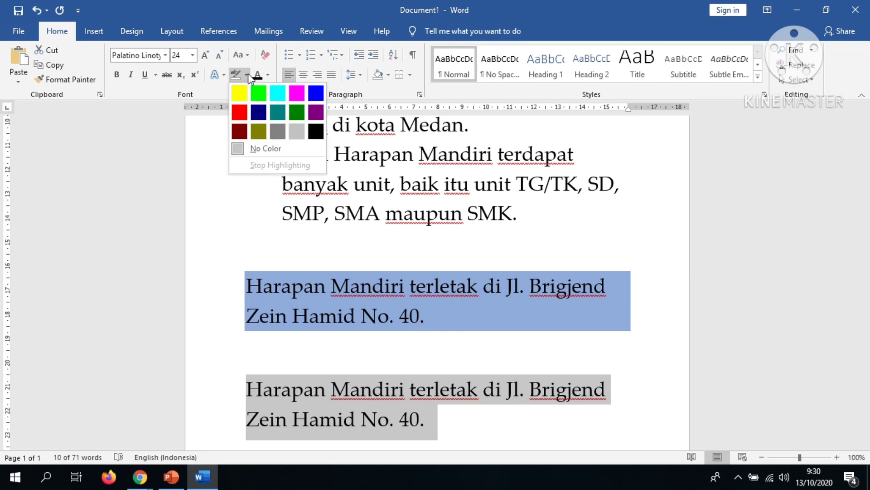
left_click(314, 91)
left_click(443, 315)
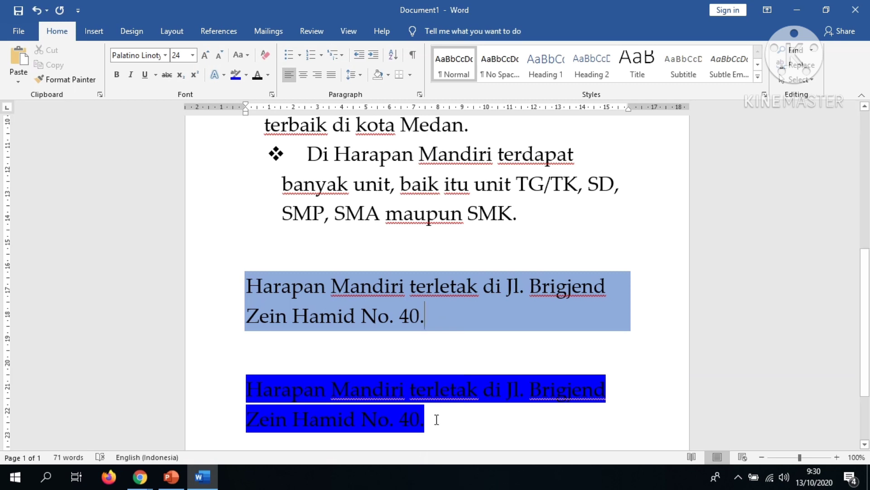
Compare the blue-highlighted paragraph with the shaded one, ending on the empty line
left_click_drag(436, 419, 276, 397)
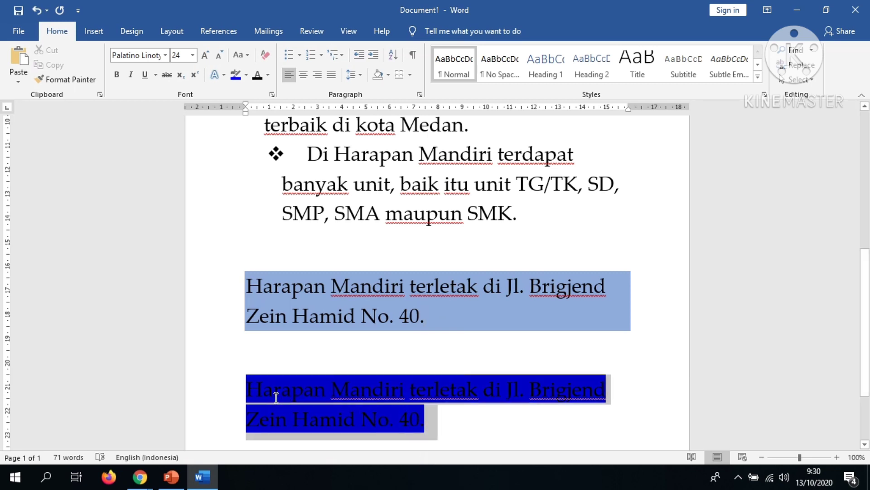
left_click(539, 321)
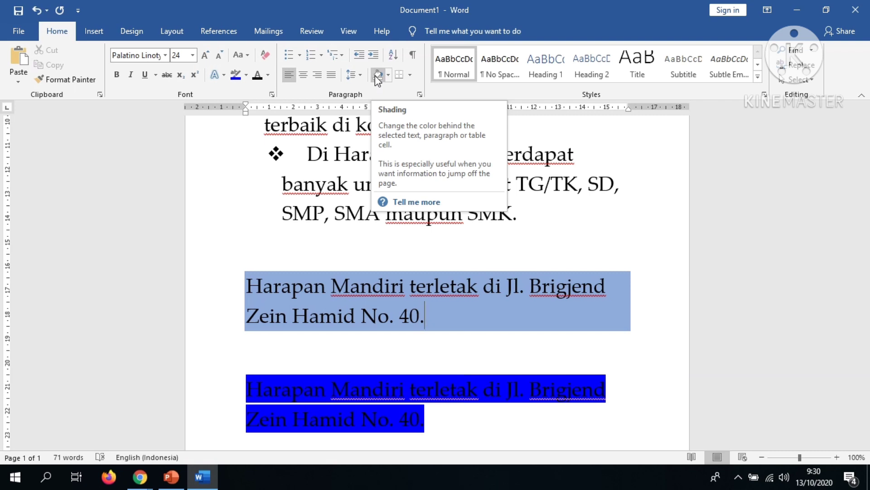
left_click_drag(433, 312, 276, 281)
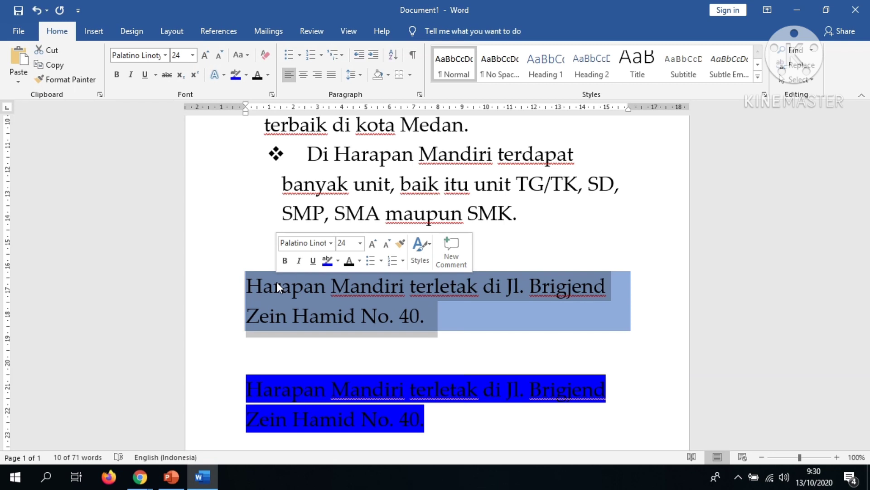
left_click(419, 362)
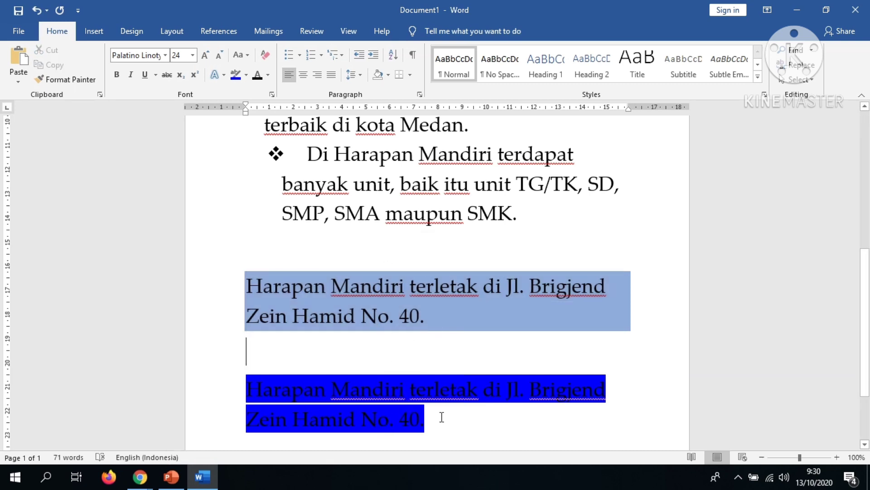
left_click_drag(436, 422, 292, 394)
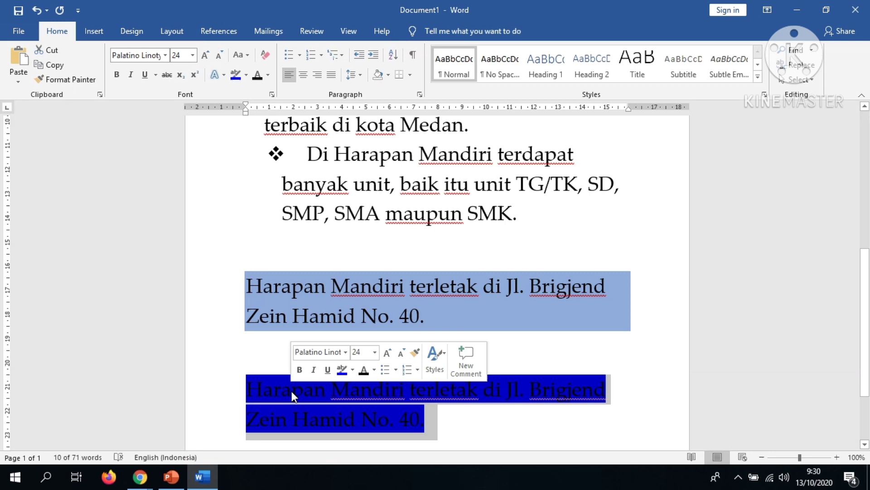
left_click(436, 340)
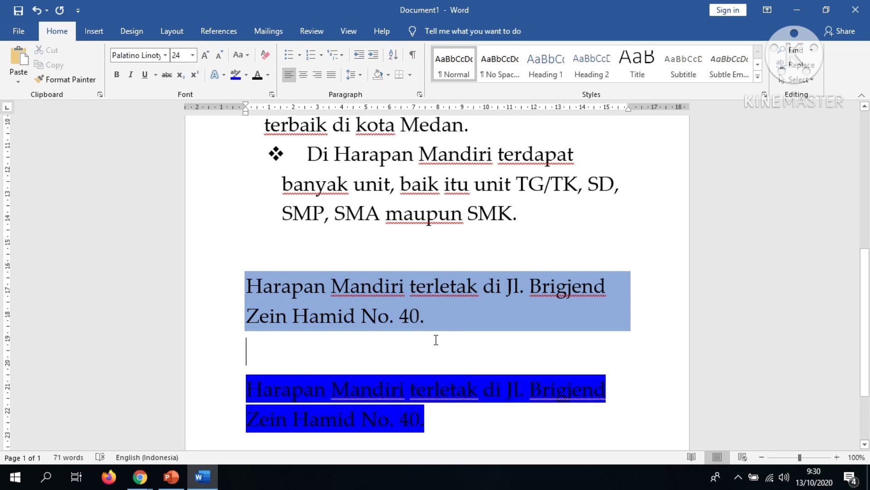
left_click(410, 76)
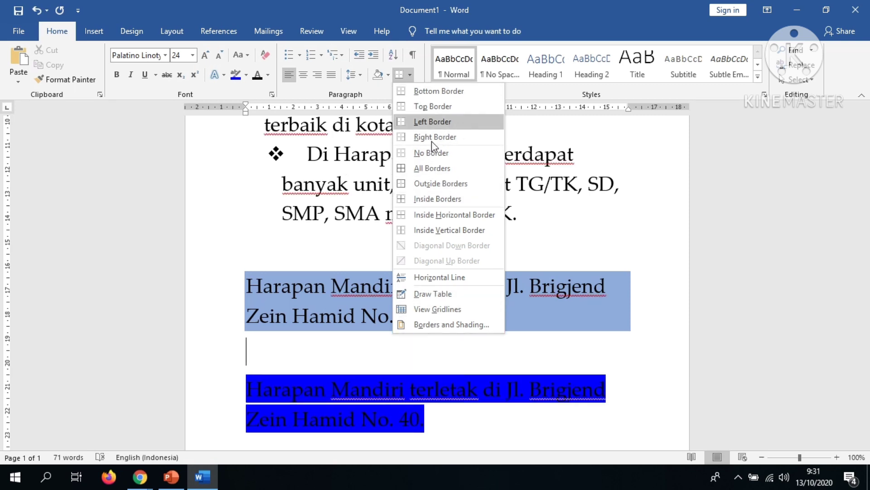
left_click(371, 185)
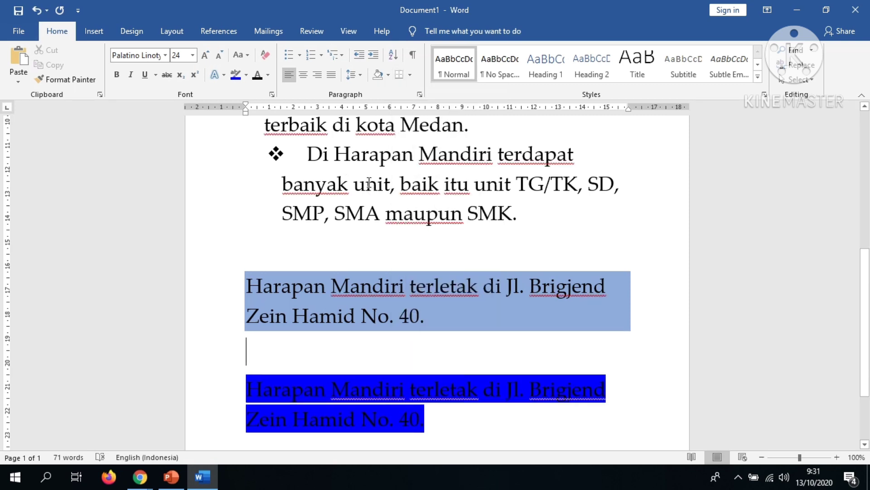
left_click(419, 96)
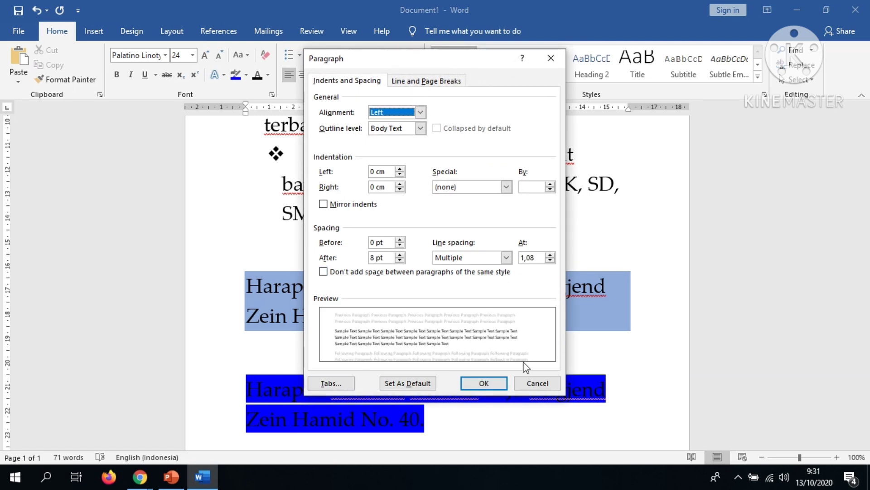
left_click(534, 382)
left_click(461, 320)
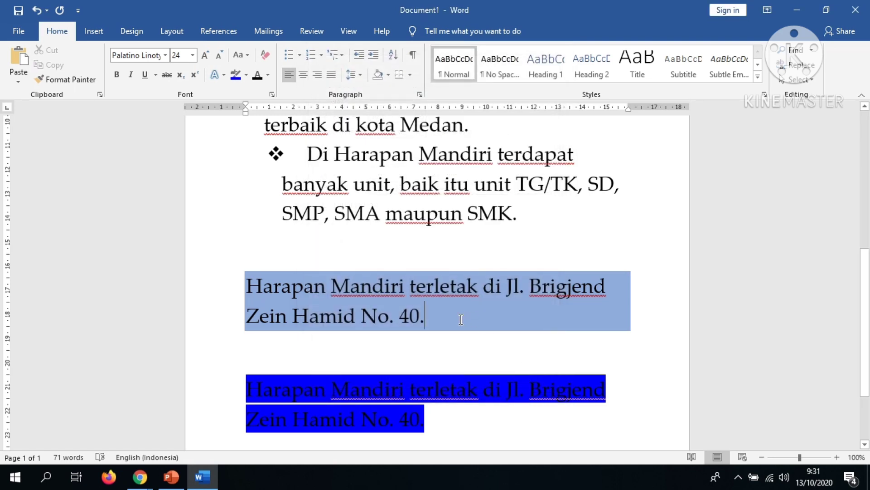
Put a plain Box border around the light-blue shaded address paragraph
left_click_drag(461, 320, 245, 286)
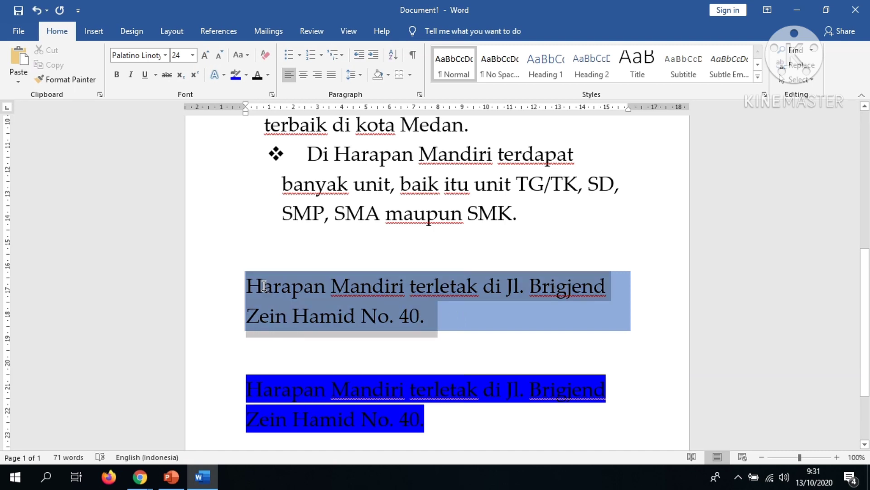
left_click(411, 75)
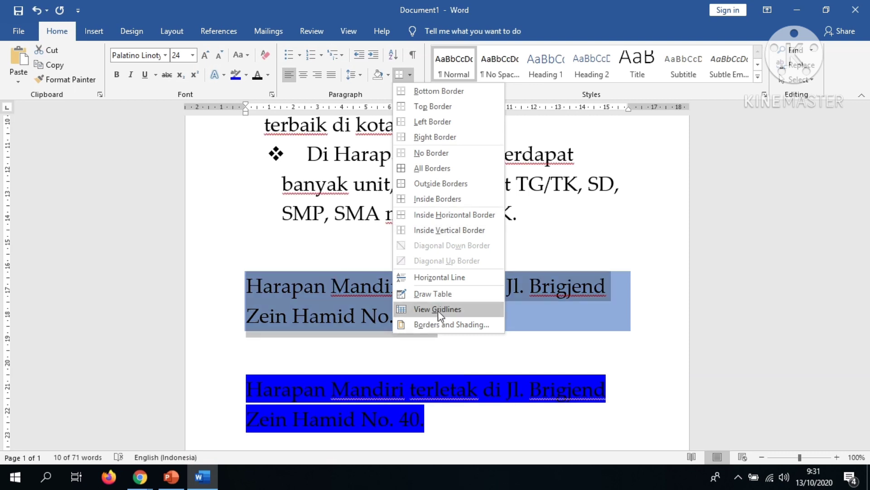
left_click(438, 325)
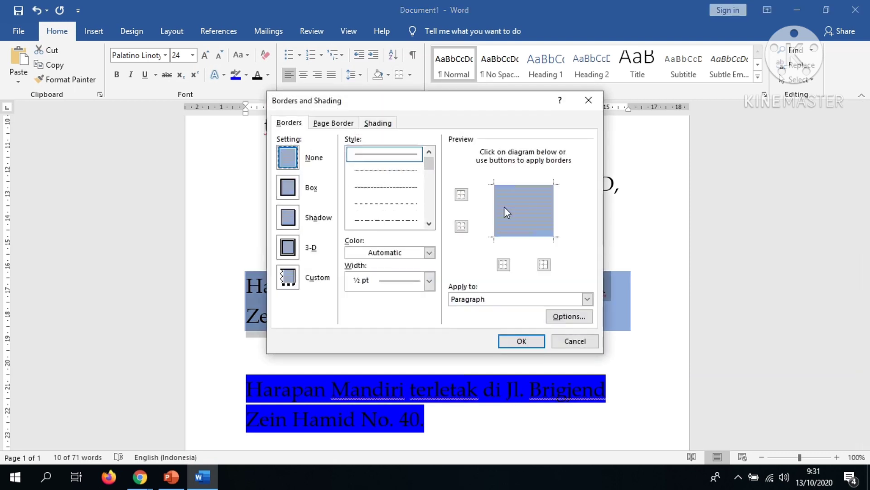
left_click(288, 188)
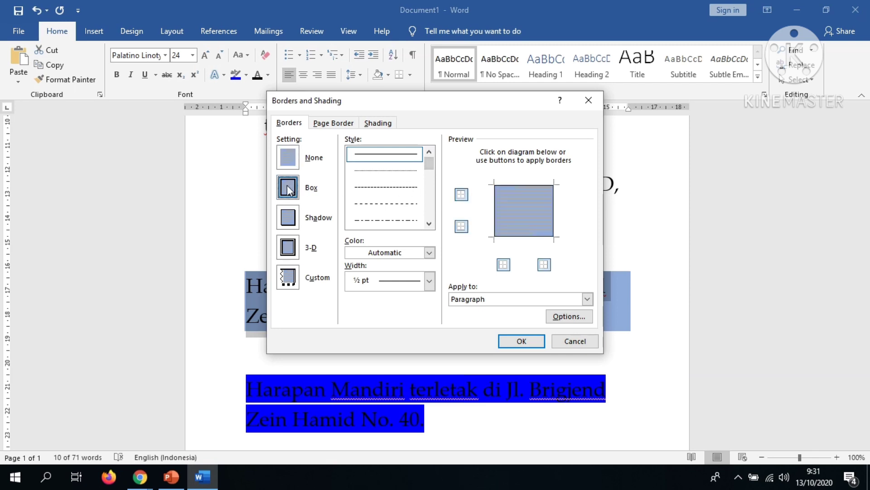
left_click_drag(489, 103, 693, 6)
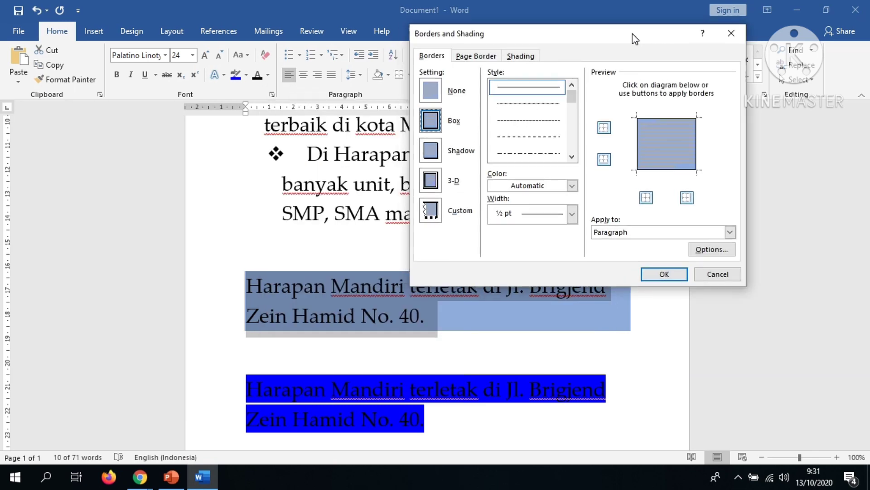
left_click(724, 249)
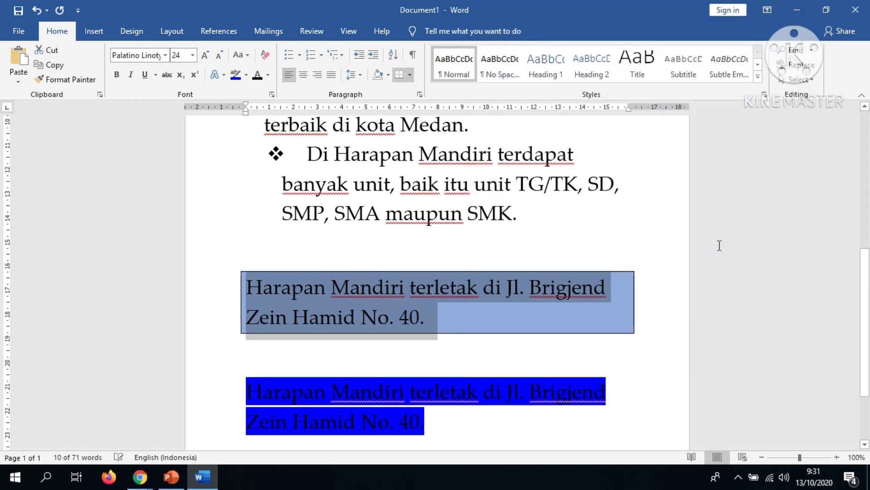
left_click(493, 359)
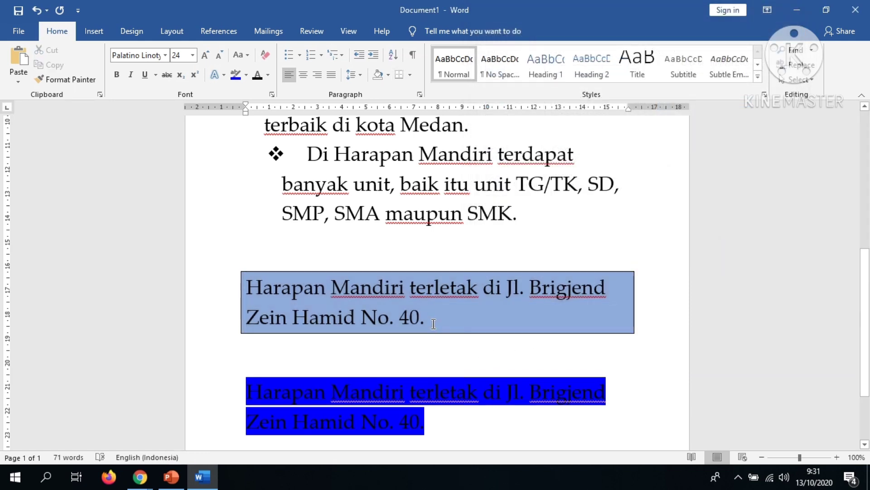
left_click_drag(433, 322, 271, 294)
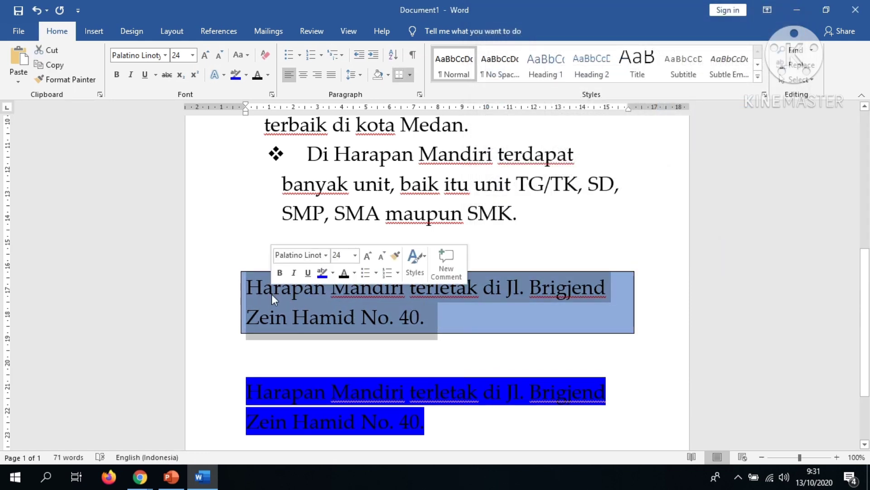
Give the shaded address paragraph a Shadow border
left_click(410, 75)
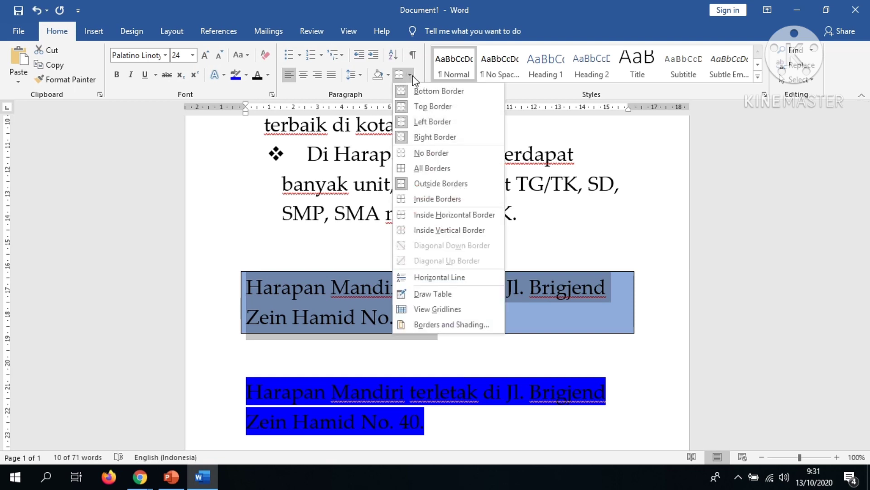
left_click(453, 323)
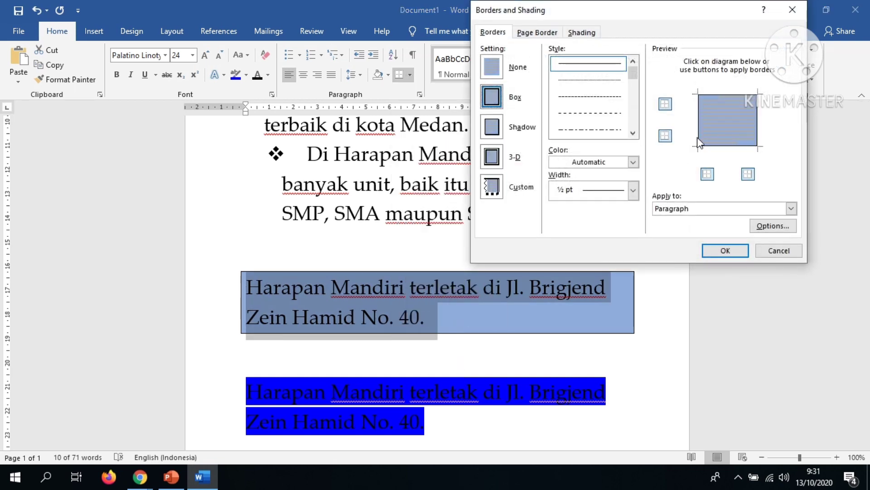
left_click(501, 131)
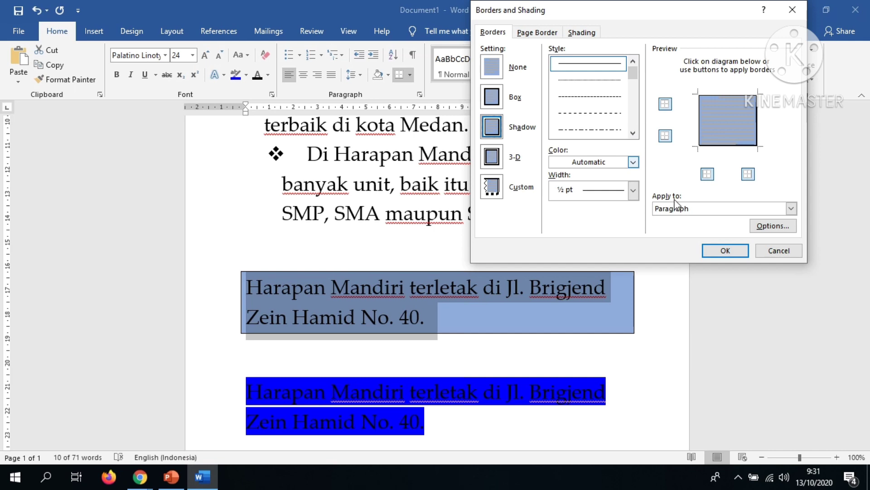
left_click(726, 251)
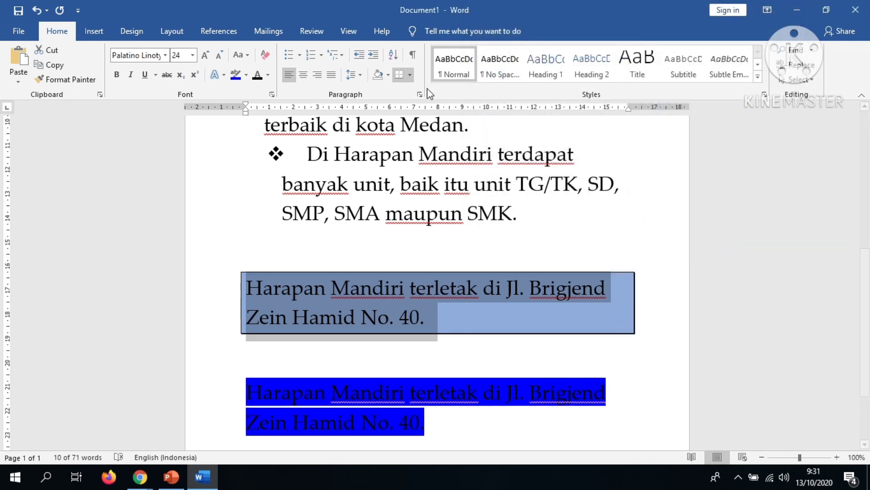
Switch the paragraph's border to the 3-D setting and reselect the paragraph
left_click(411, 75)
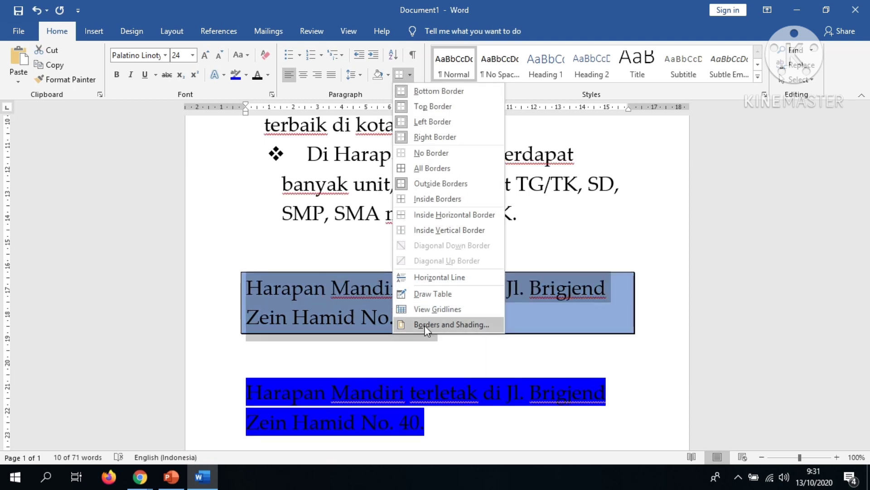
left_click(426, 324)
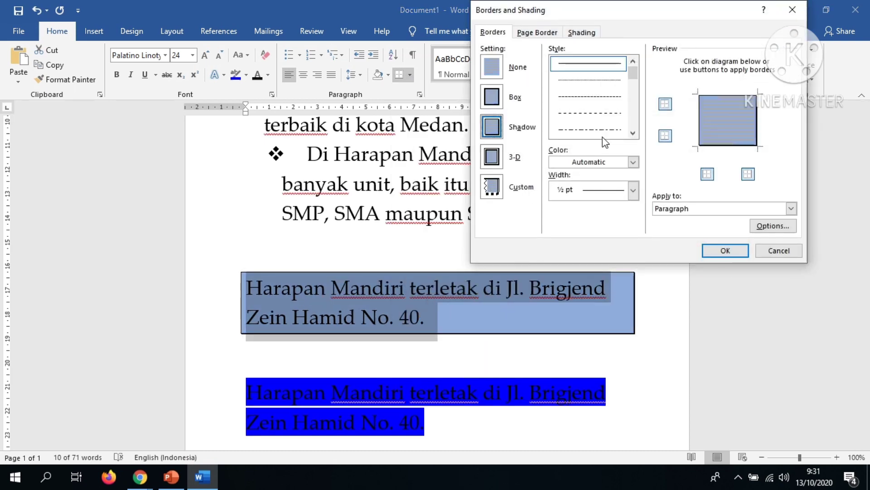
left_click(497, 160)
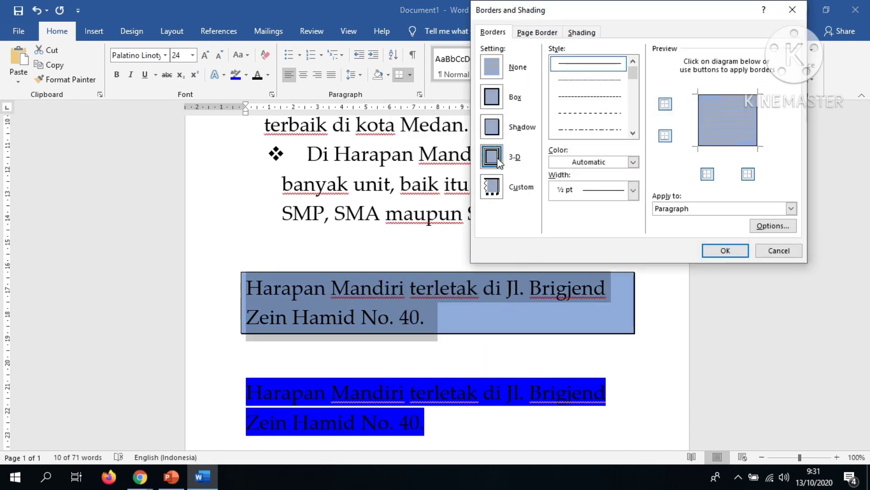
left_click(717, 248)
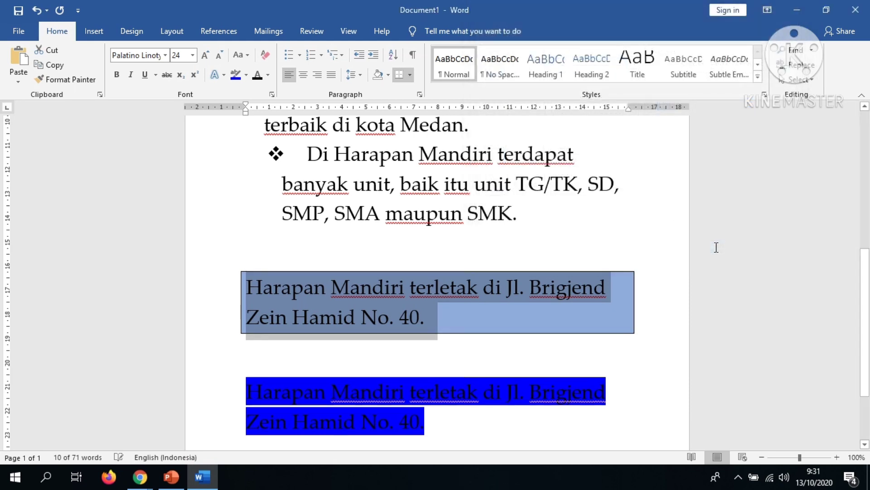
left_click(526, 322)
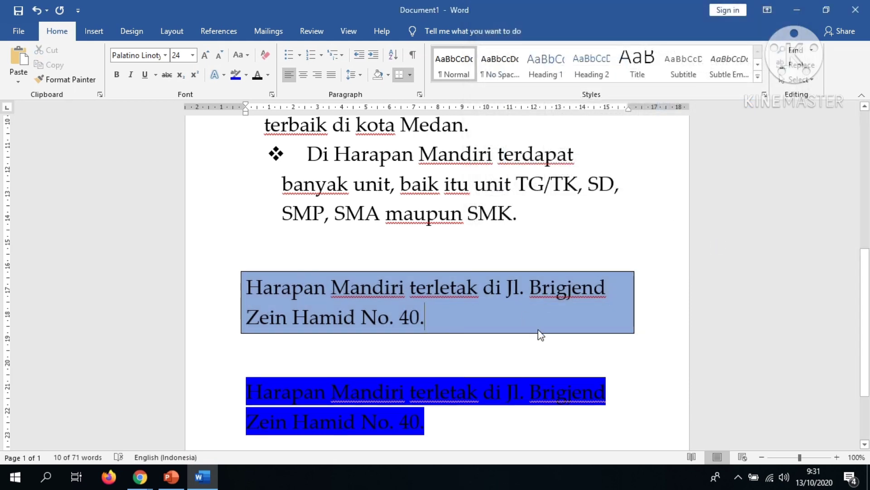
triple_click(378, 302)
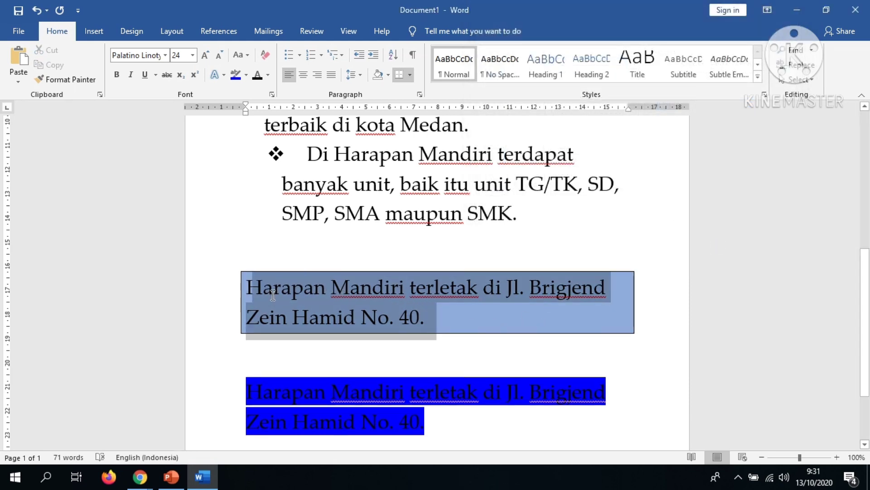
Make the address paragraph's box border standard red and 3 pt wide
left_click(411, 75)
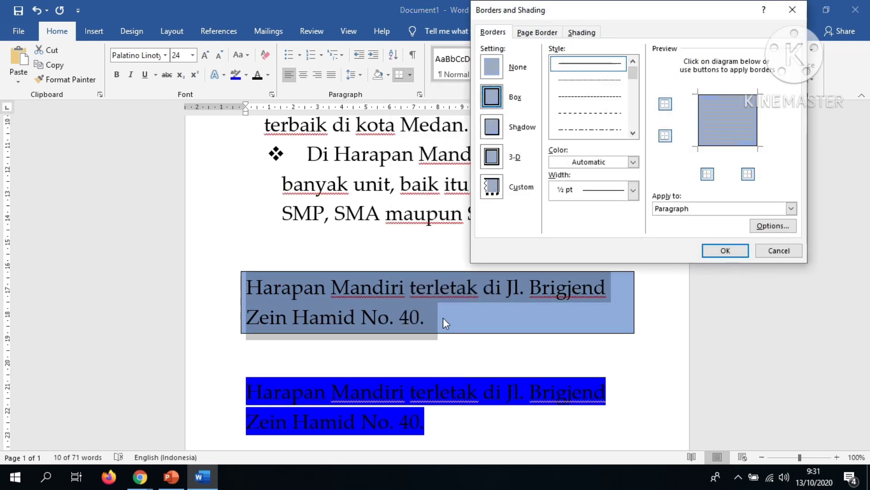
left_click(634, 189)
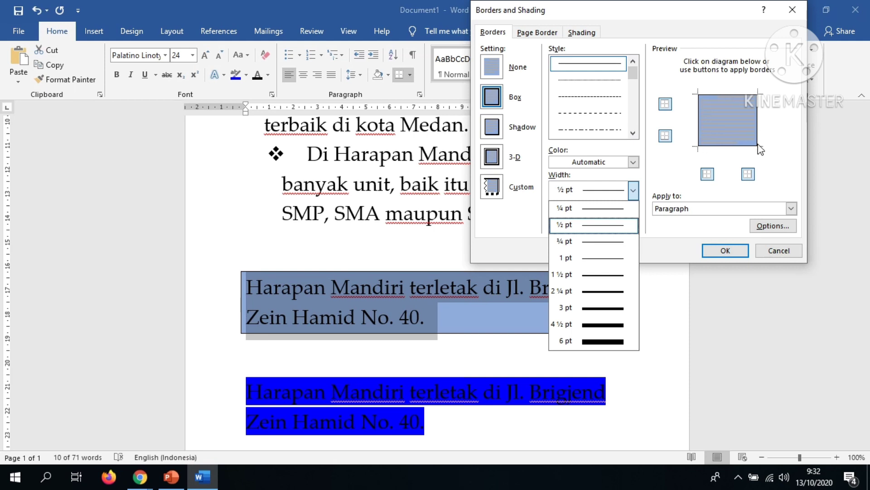
left_click(613, 292)
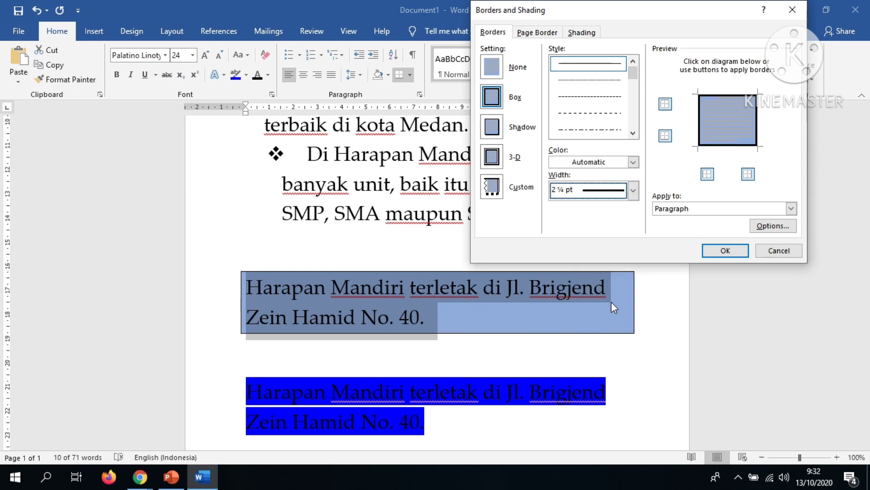
left_click(634, 190)
left_click(617, 308)
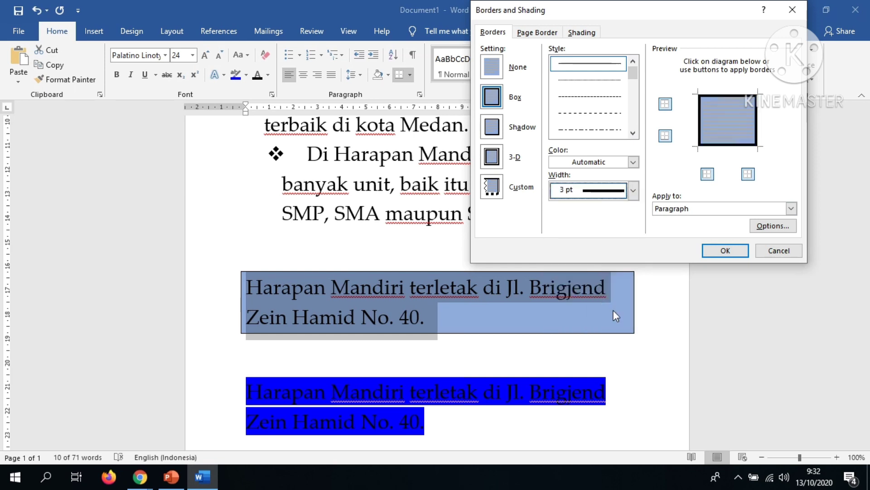
left_click(633, 162)
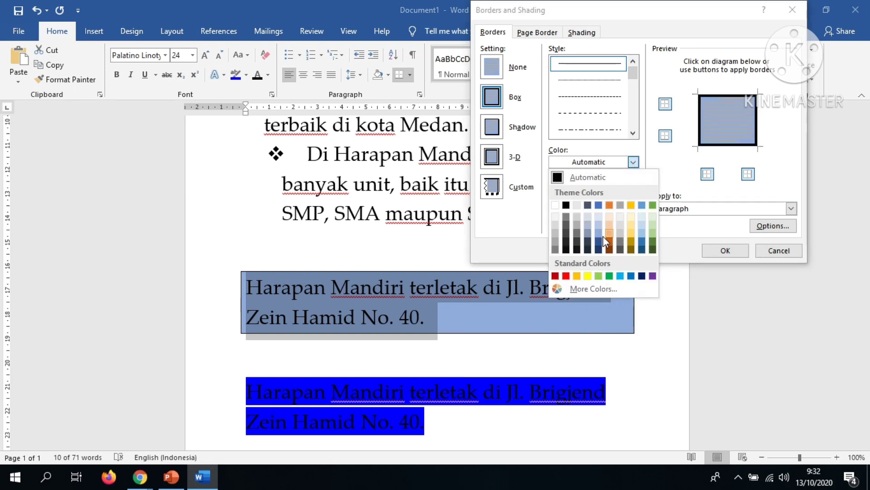
left_click(565, 276)
left_click(722, 252)
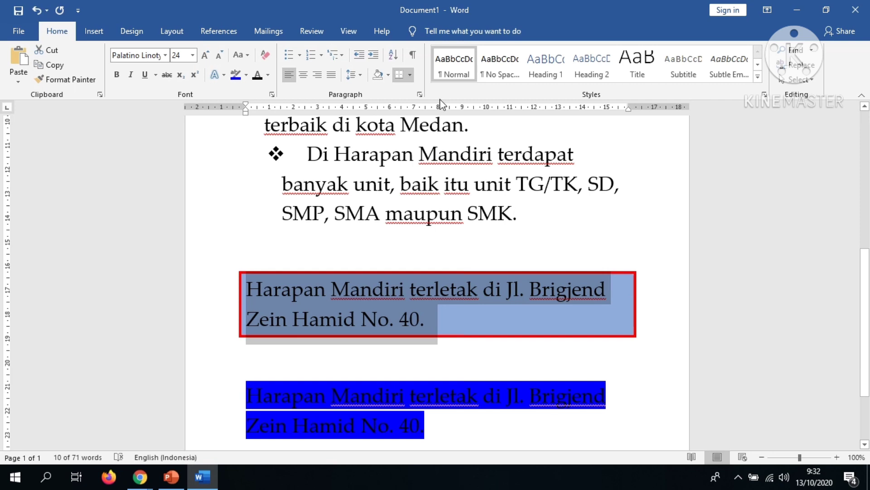
left_click(411, 75)
Change the red border style to a thin ½ pt double line
left_click(439, 325)
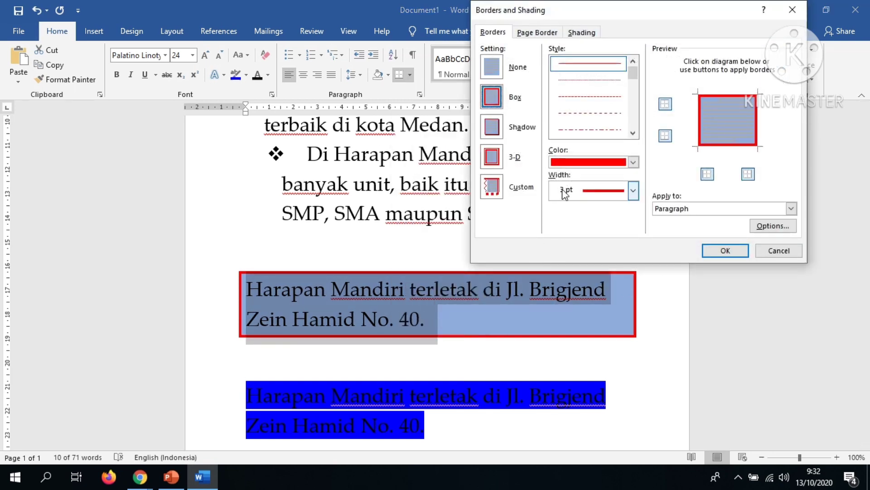
left_click(633, 191)
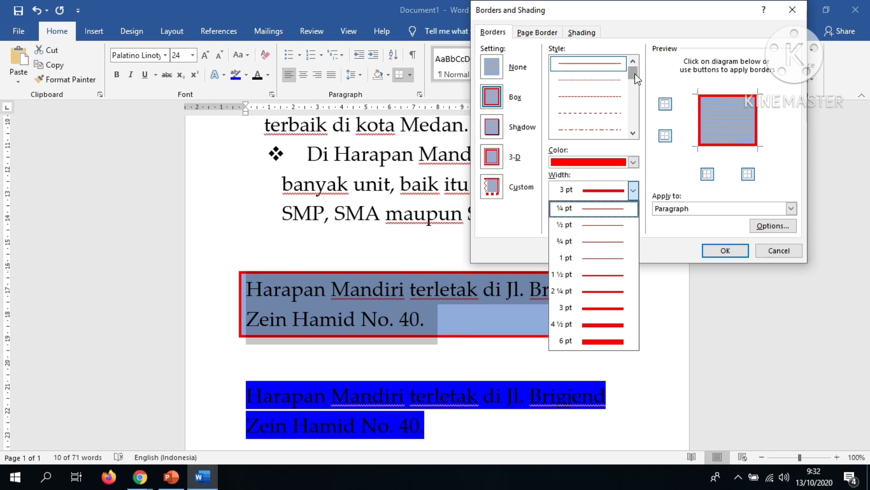
scroll(632, 73, "down", 1)
left_click(616, 123)
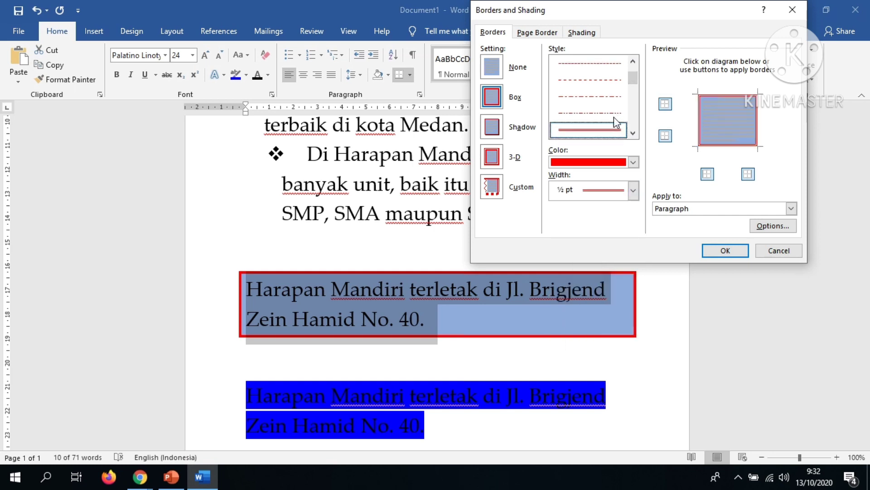
left_click_drag(633, 78, 636, 89)
scroll(607, 109, "up", 1)
left_click(607, 111)
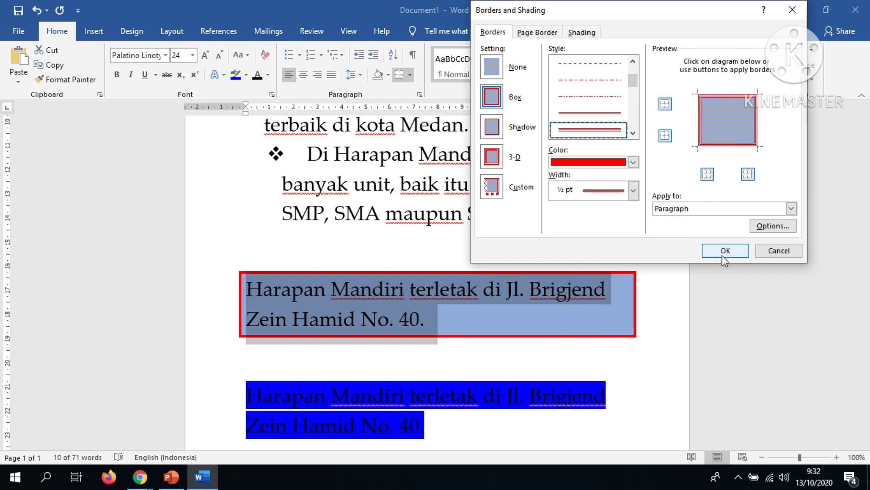
left_click(724, 250)
left_click(670, 322)
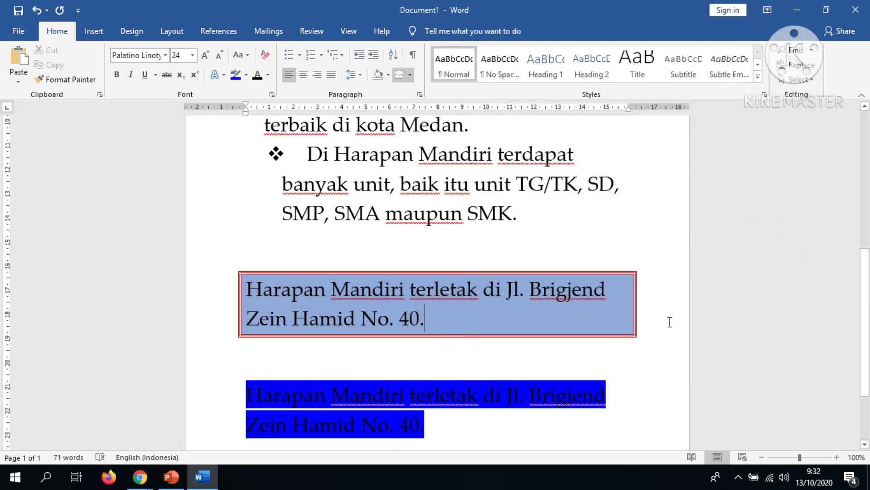
Reopen Borders and Shading and check the paragraph's light-blue fill on the Shading tab
left_click(410, 75)
left_click(448, 317)
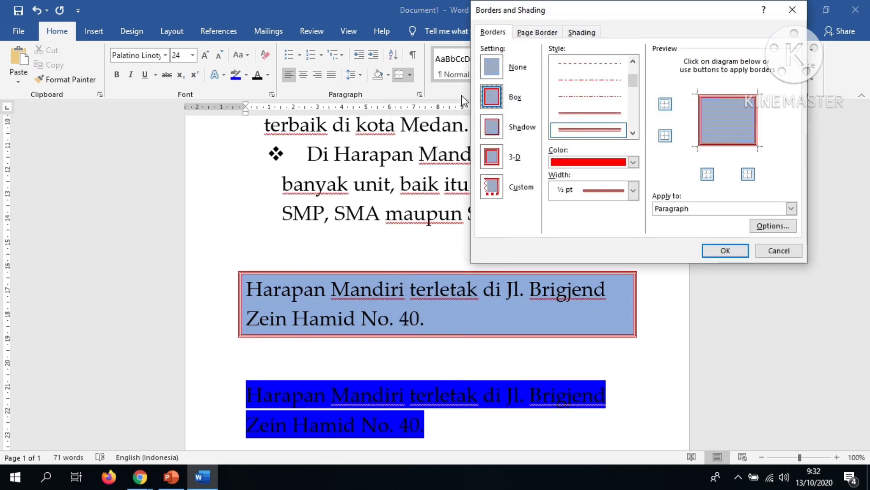
left_click(527, 33)
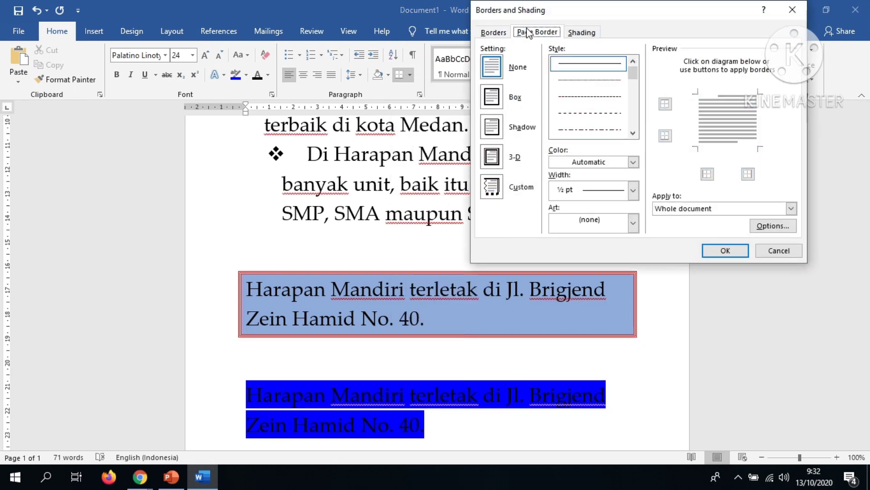
left_click(580, 33)
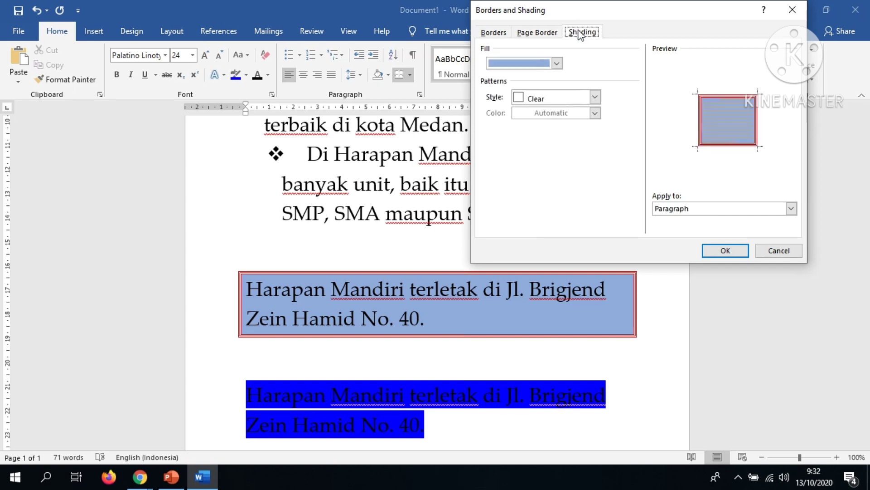